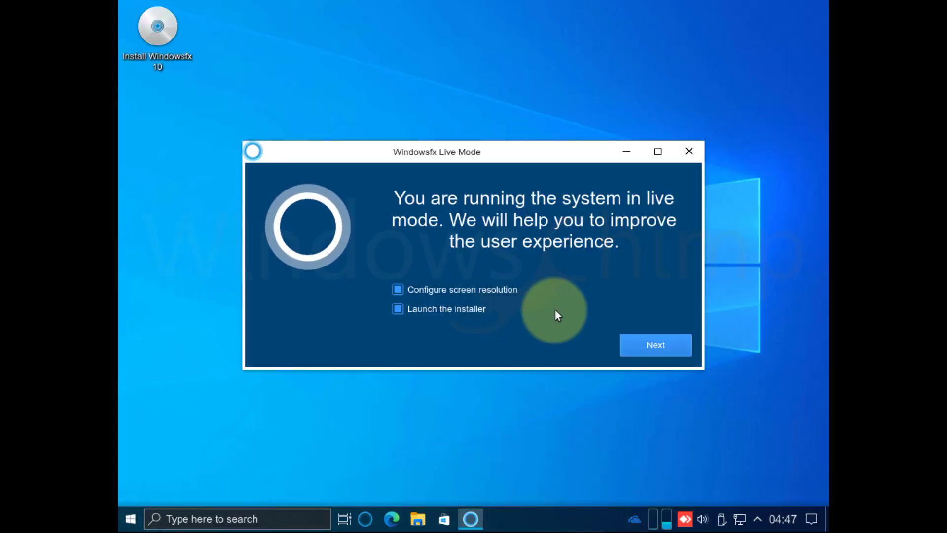
Start the live-mode setup, accept the display resolution, and keep American English as installer language.
{"action": "left_click", "coordinate": [654, 348]}
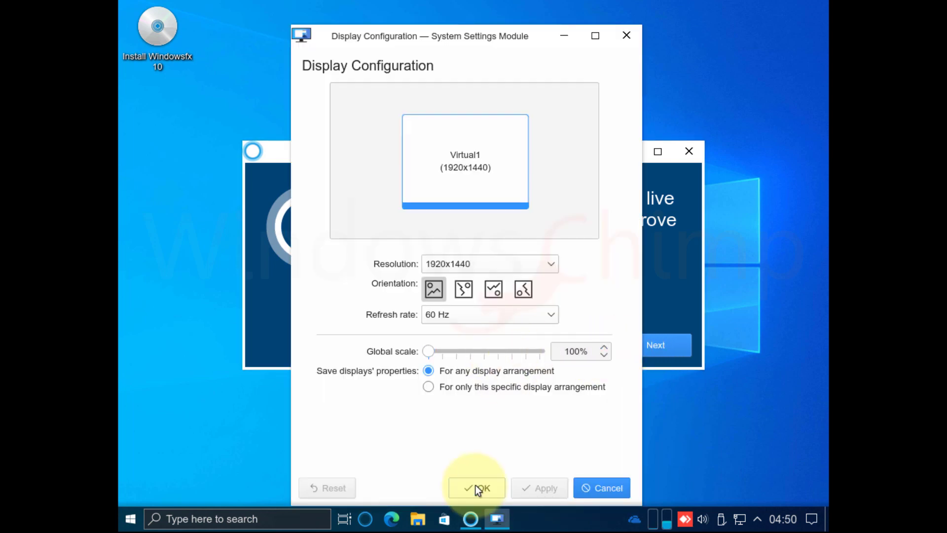
{"action": "left_click", "coordinate": [475, 487]}
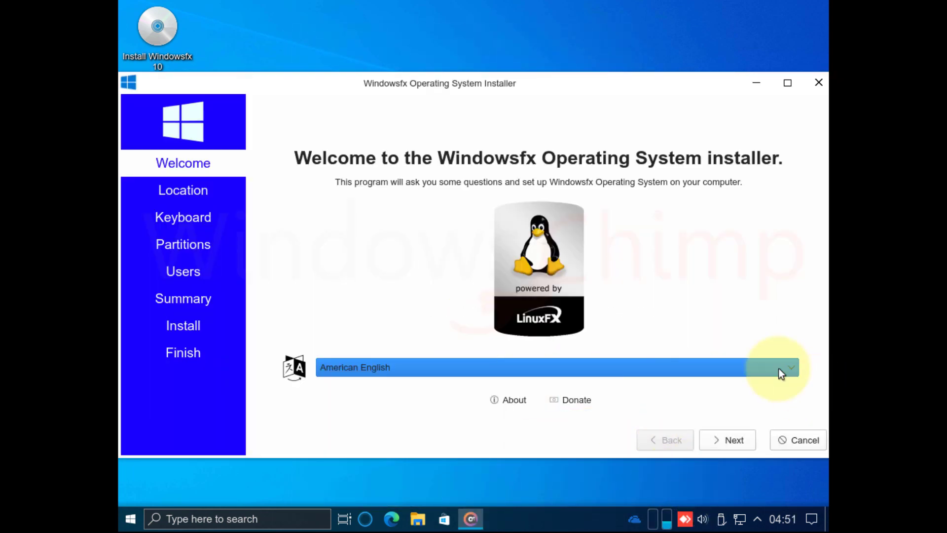
{"action": "left_click", "coordinate": [785, 367]}
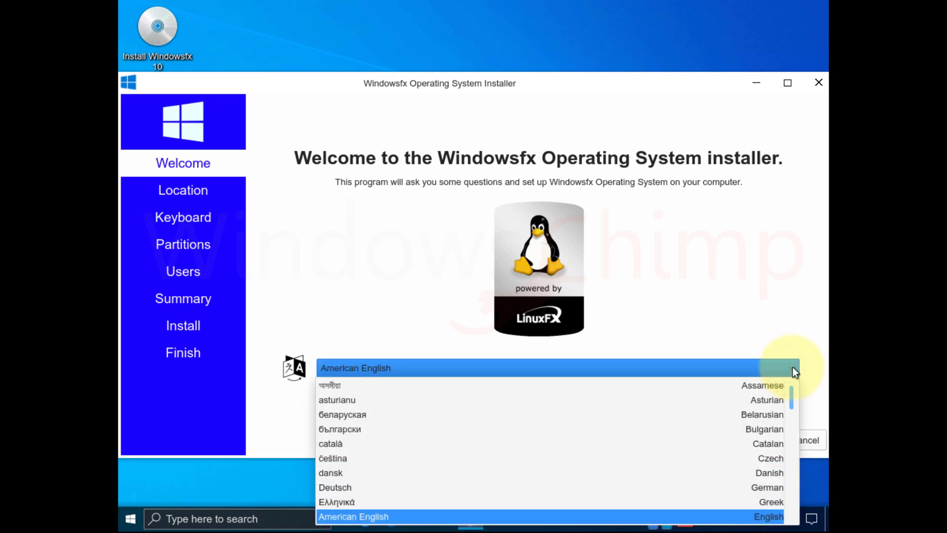
{"action": "left_click", "coordinate": [794, 370]}
{"action": "left_click", "coordinate": [727, 441]}
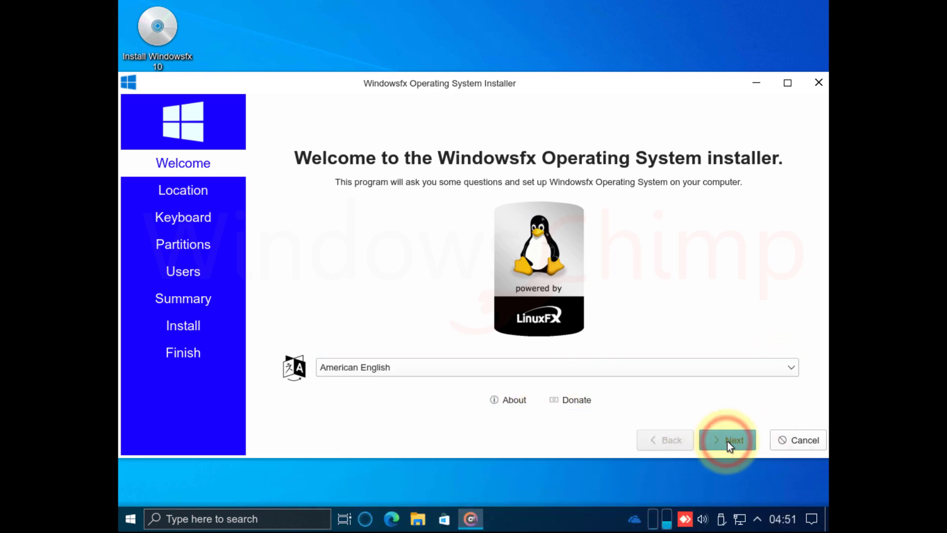
Set the time zone to Montserrat and keep the default keyboard layout.
{"action": "left_click", "coordinate": [658, 357]}
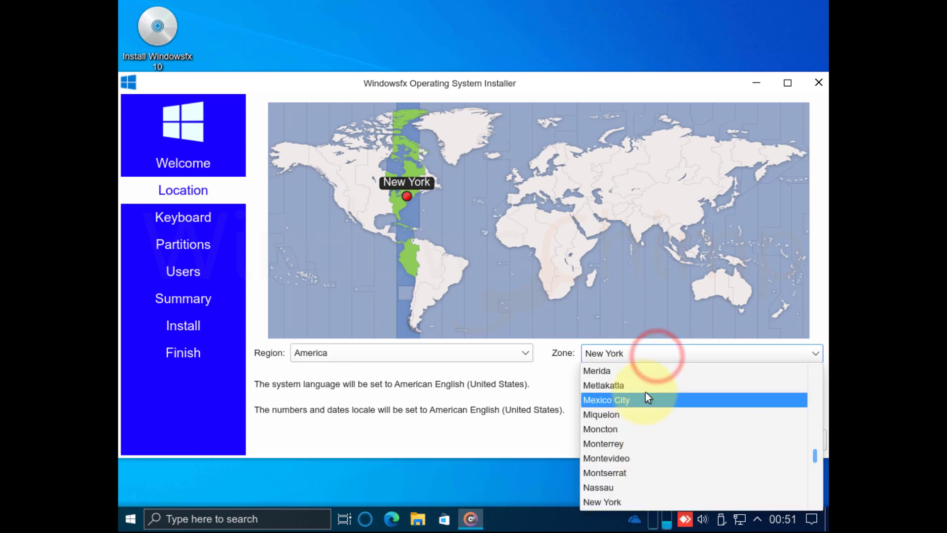
{"action": "left_click", "coordinate": [628, 472]}
{"action": "left_click", "coordinate": [730, 439]}
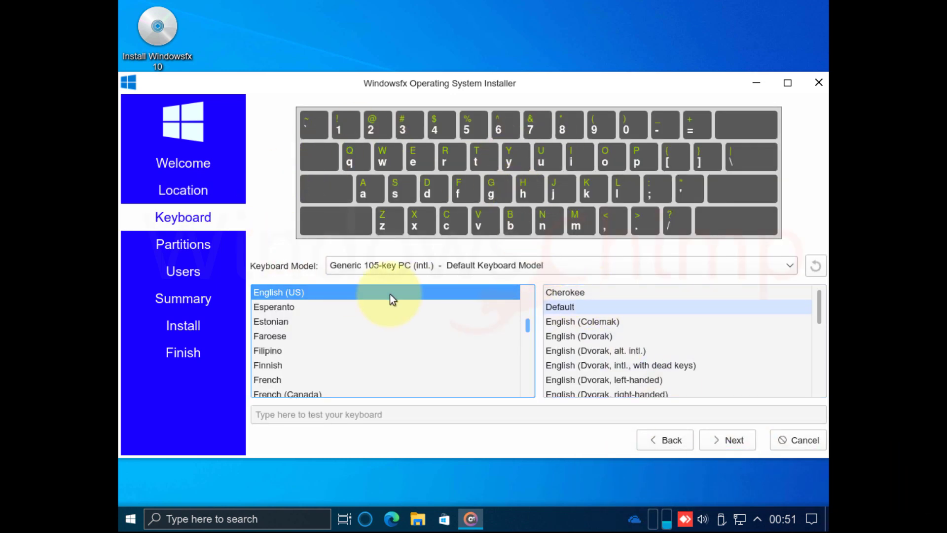
{"action": "left_click", "coordinate": [733, 442]}
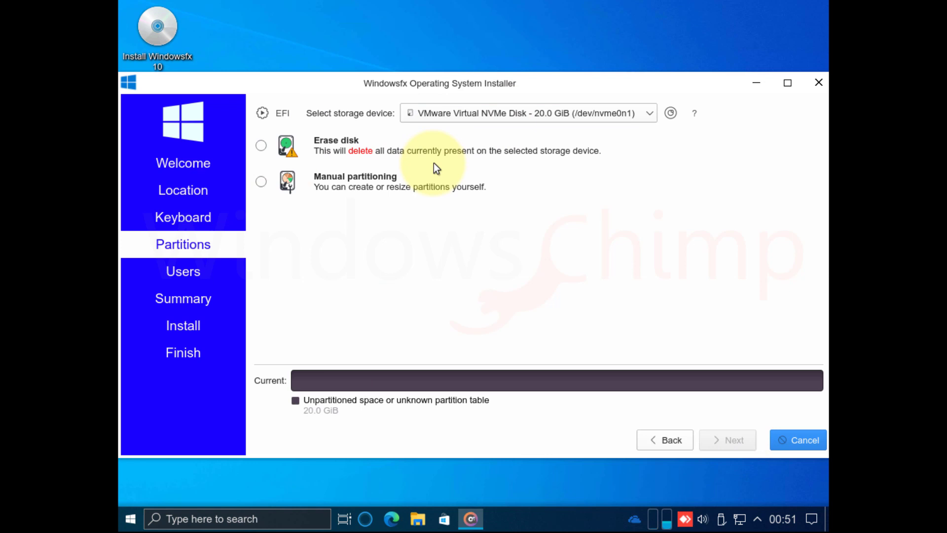
Select the 20 GiB VMware virtual disk and choose to erase the whole disk.
{"action": "left_click", "coordinate": [571, 117]}
{"action": "left_click", "coordinate": [571, 118]}
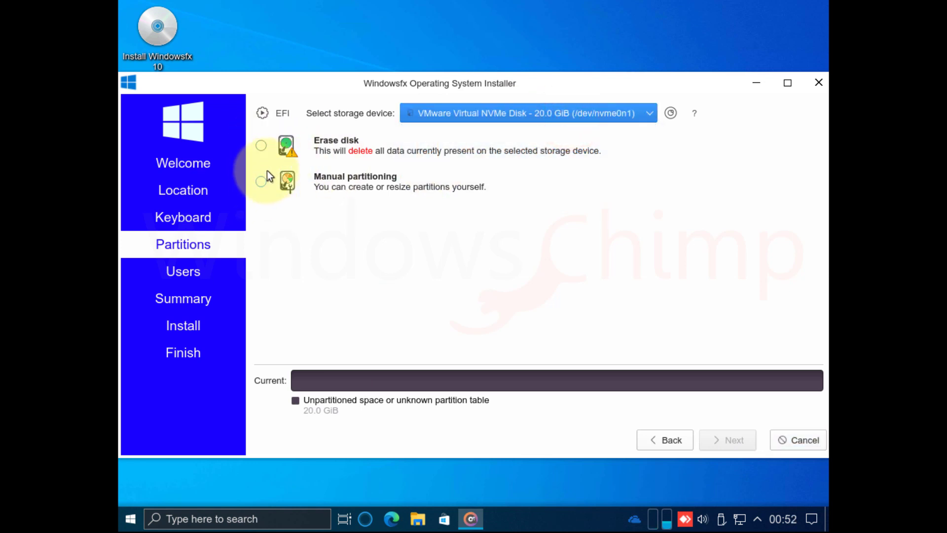
{"action": "left_click", "coordinate": [261, 145]}
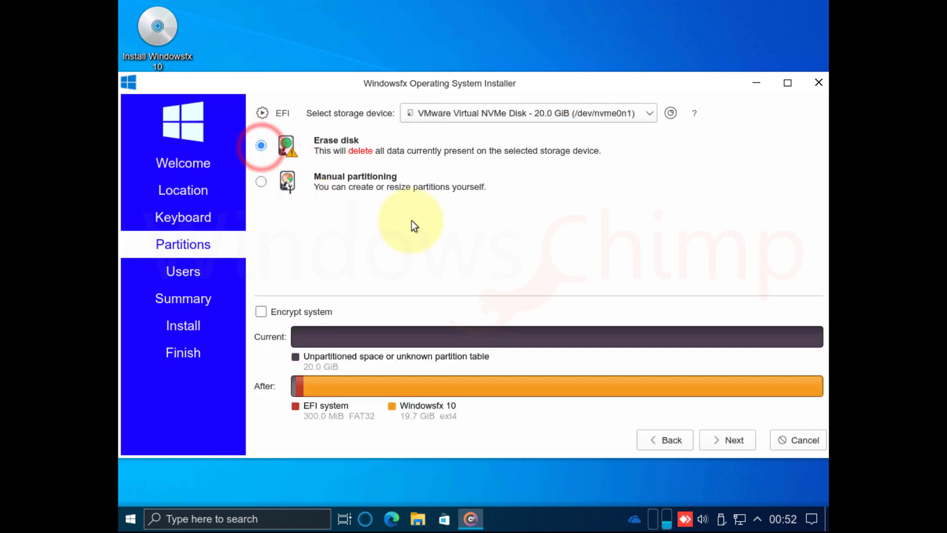
{"action": "left_click", "coordinate": [729, 445]}
Fill in the user's name, login name and password, and enable automatic login.
{"action": "type", "text": "WindowsChimp"}
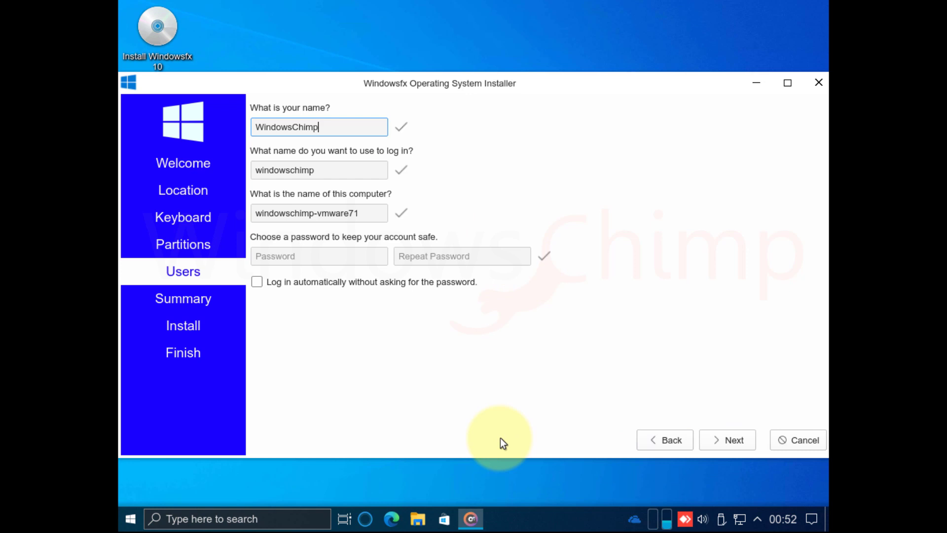
{"action": "key", "text": "Tab"}
{"action": "type", "text": "Win"}
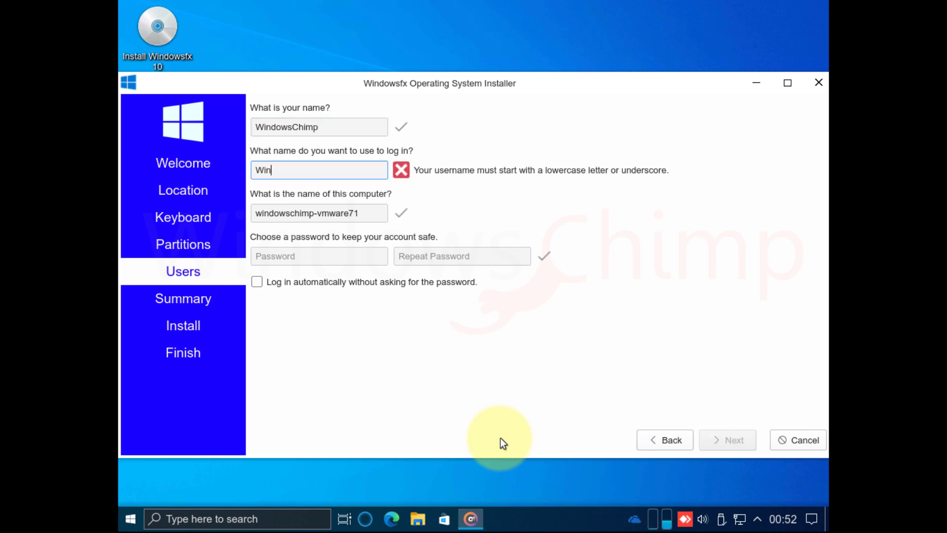
{"action": "key", "text": "BackSpace"}
{"action": "key", "text": "BackSpace"}
{"action": "key", "text": "BackSpace"}
{"action": "type", "text": "windowschimp"}
{"action": "key", "text": "Tab"}
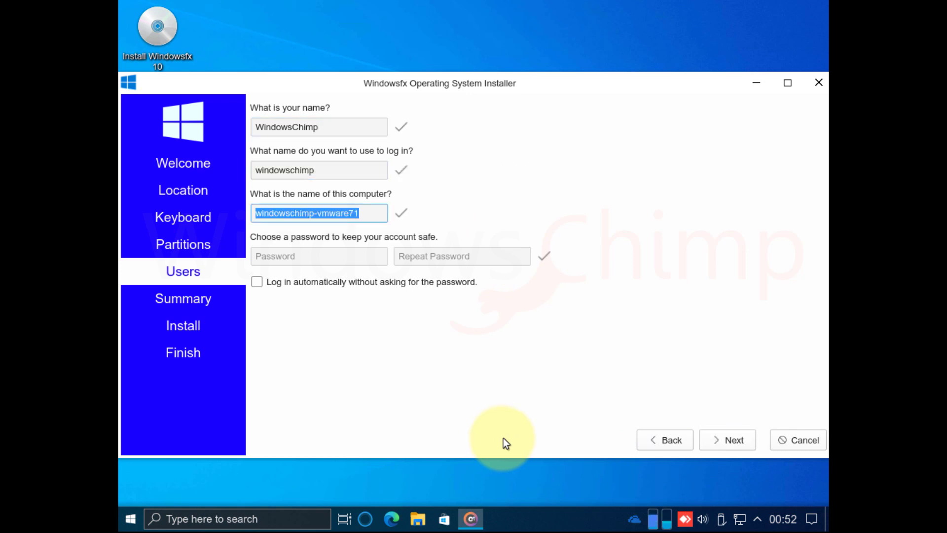
{"action": "key", "text": "Tab"}
{"action": "type", "text": "1234"}
{"action": "key", "text": "Tab"}
{"action": "type", "text": "1234"}
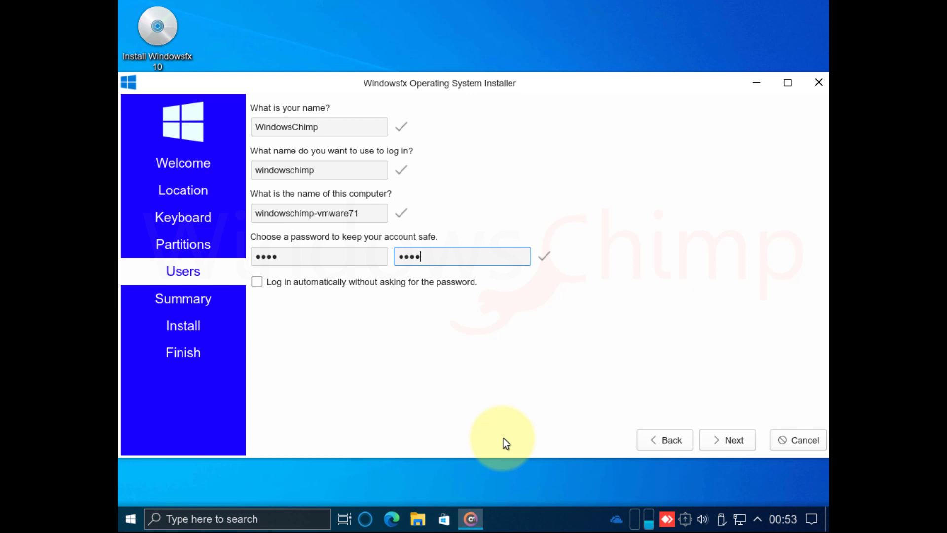
{"action": "left_click", "coordinate": [257, 281]}
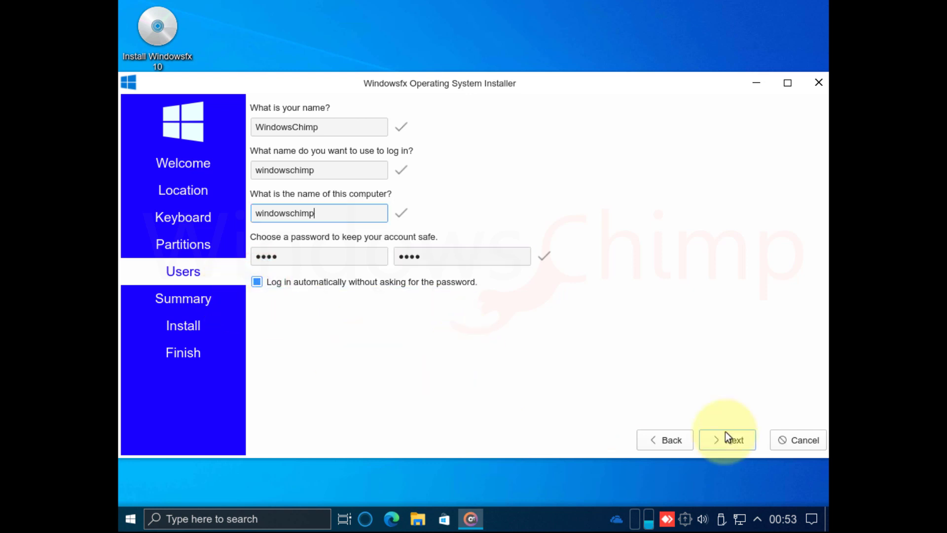
Review the erase-disk summary, install Windowsfx, and restart once installation finishes.
{"action": "left_click", "coordinate": [733, 438]}
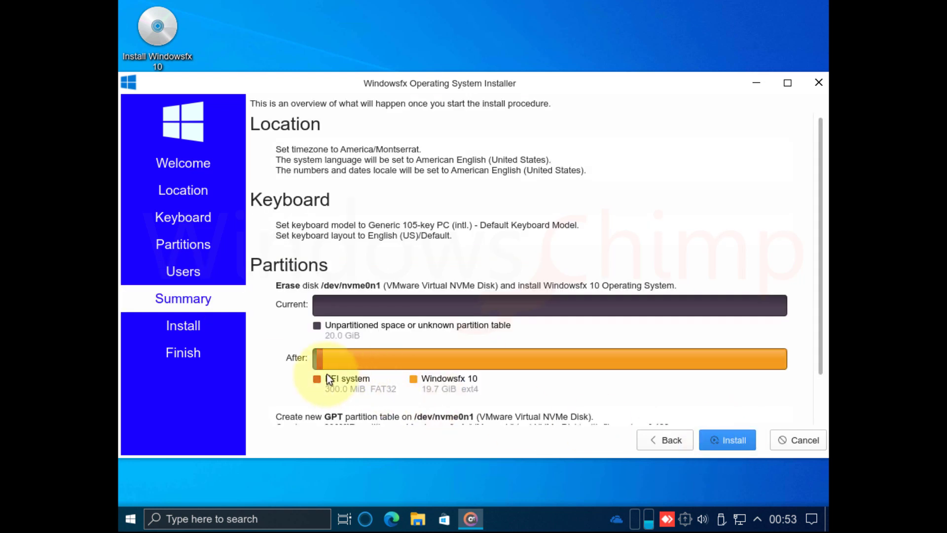
{"action": "scroll", "coordinate": [468, 381], "scroll_direction": "down", "scroll_amount": 2}
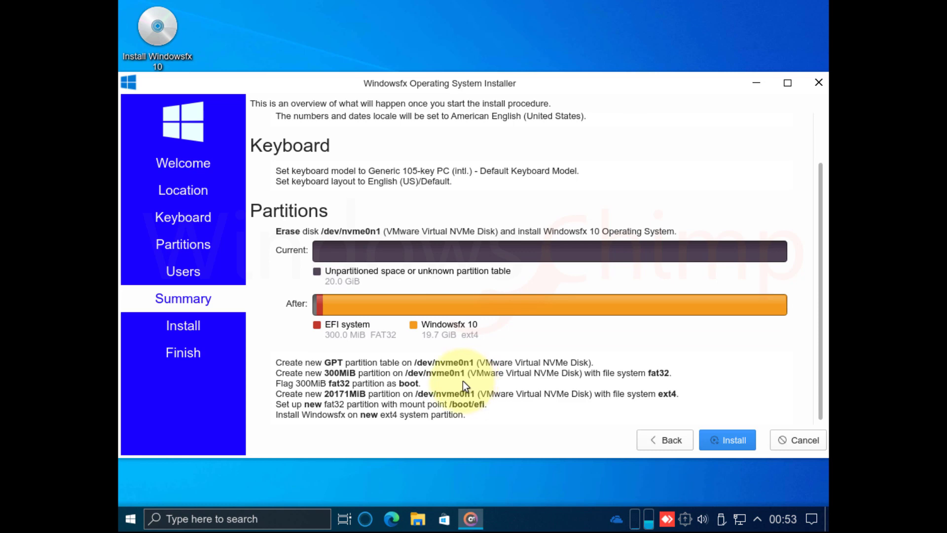
{"action": "scroll", "coordinate": [463, 385], "scroll_direction": "up", "scroll_amount": 2}
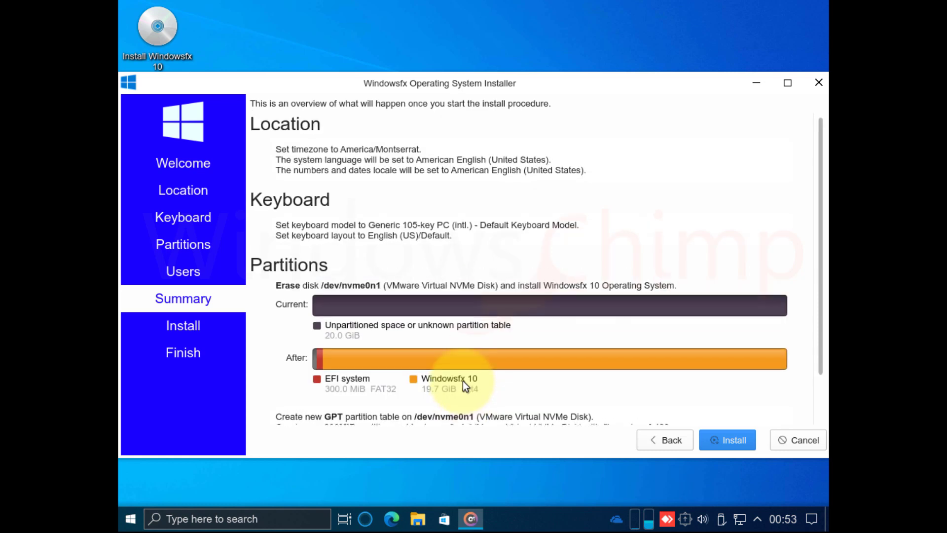
{"action": "left_click", "coordinate": [739, 438]}
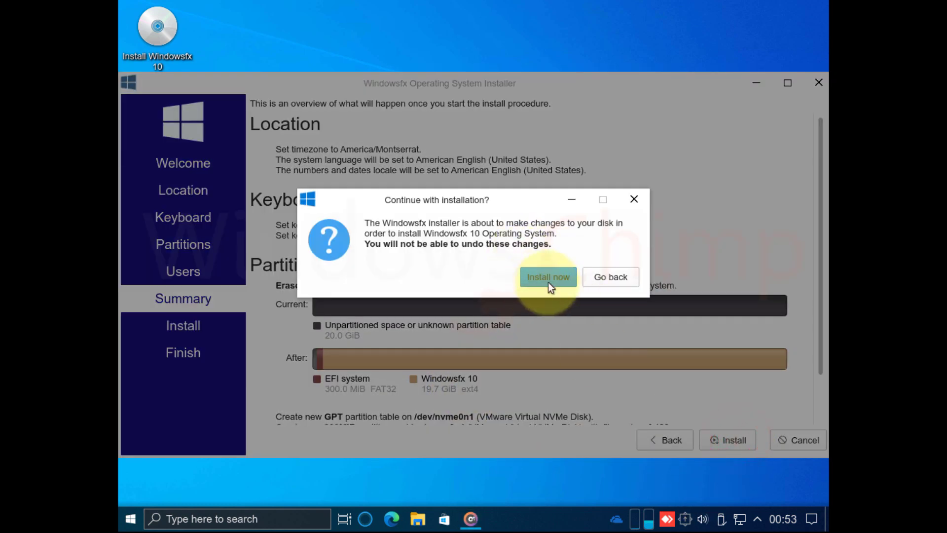
{"action": "left_click", "coordinate": [549, 280]}
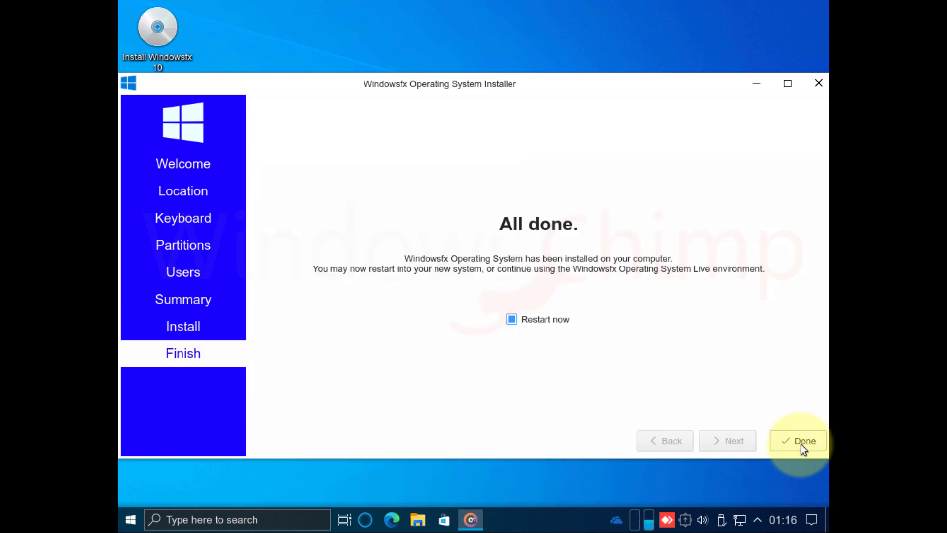
{"action": "left_click", "coordinate": [800, 442]}
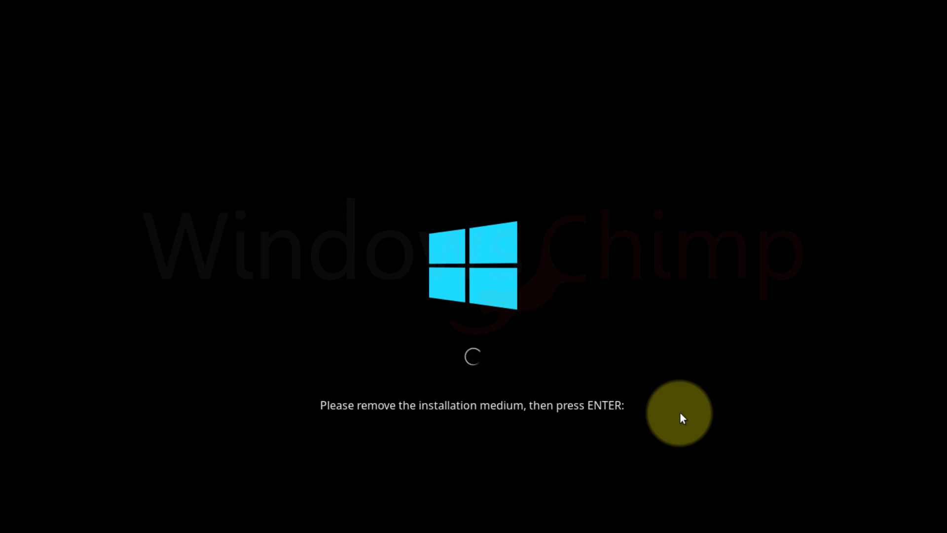
Reboot into the installed system and view the available system updates.
{"action": "key", "text": "Return"}
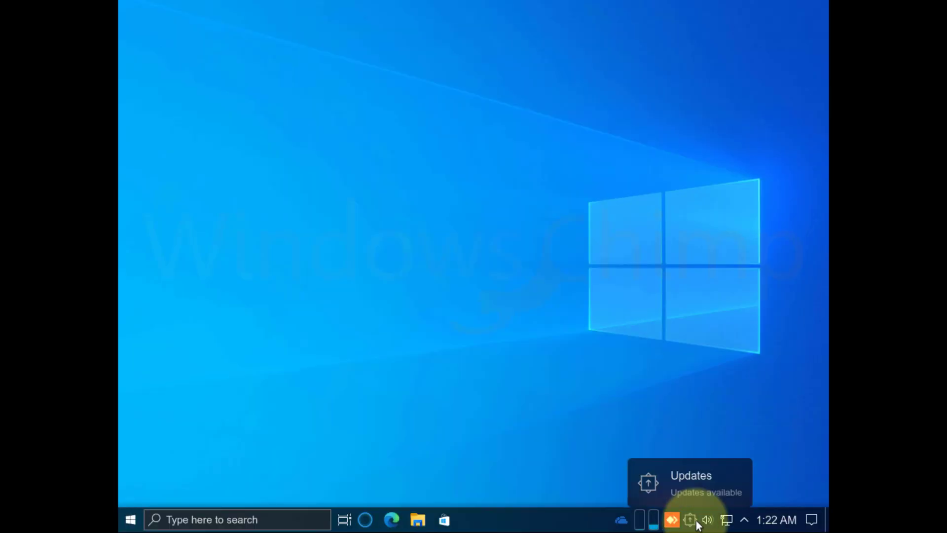
{"action": "left_click", "coordinate": [694, 522]}
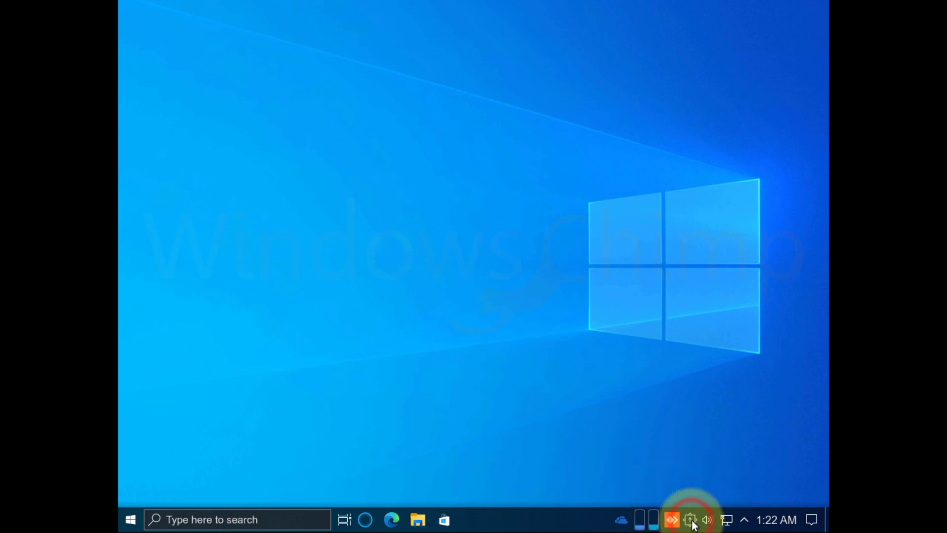
{"action": "left_click", "coordinate": [498, 97]}
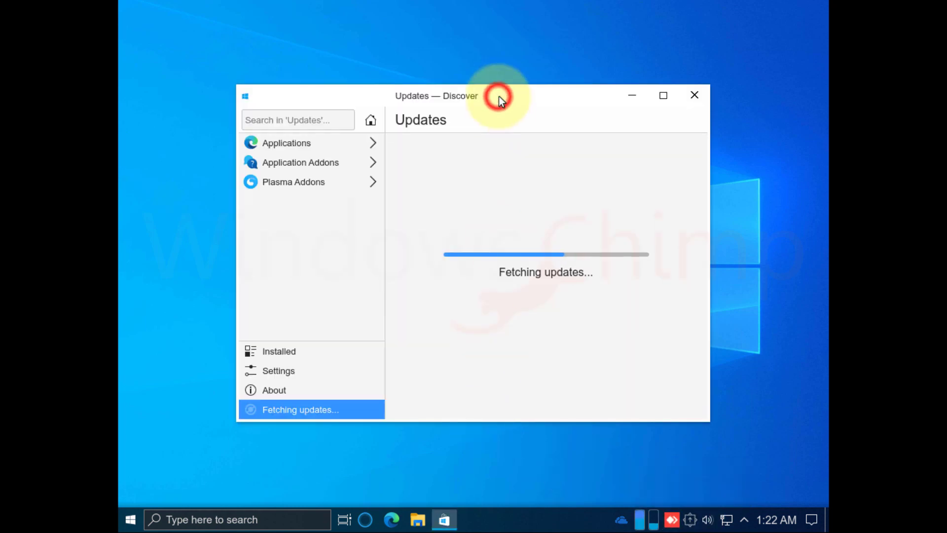
{"action": "left_click_drag", "start_coordinate": [498, 96], "coordinate": [518, 82]}
{"action": "left_click", "coordinate": [812, 518]}
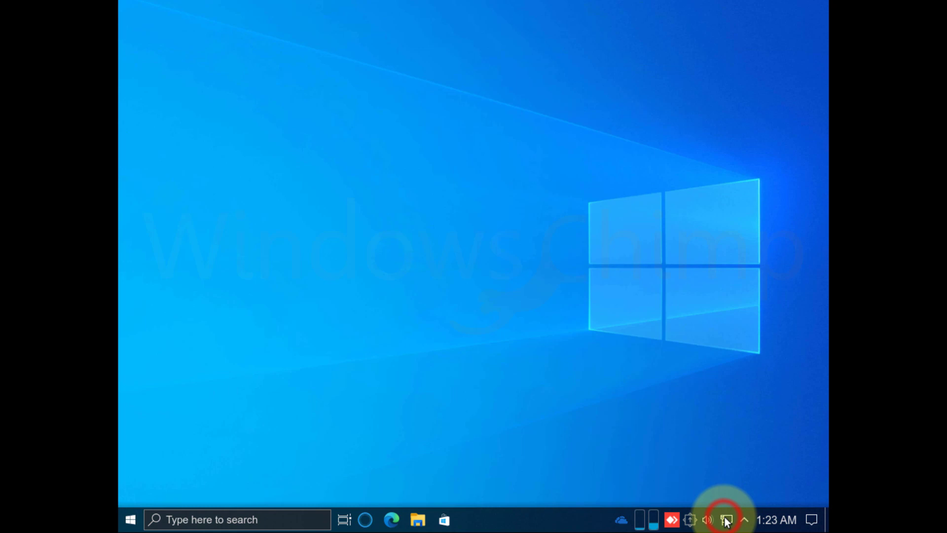
Check the network connections panel and the calendar, then dismiss the calendar.
{"action": "left_click", "coordinate": [727, 521]}
{"action": "left_click", "coordinate": [772, 521]}
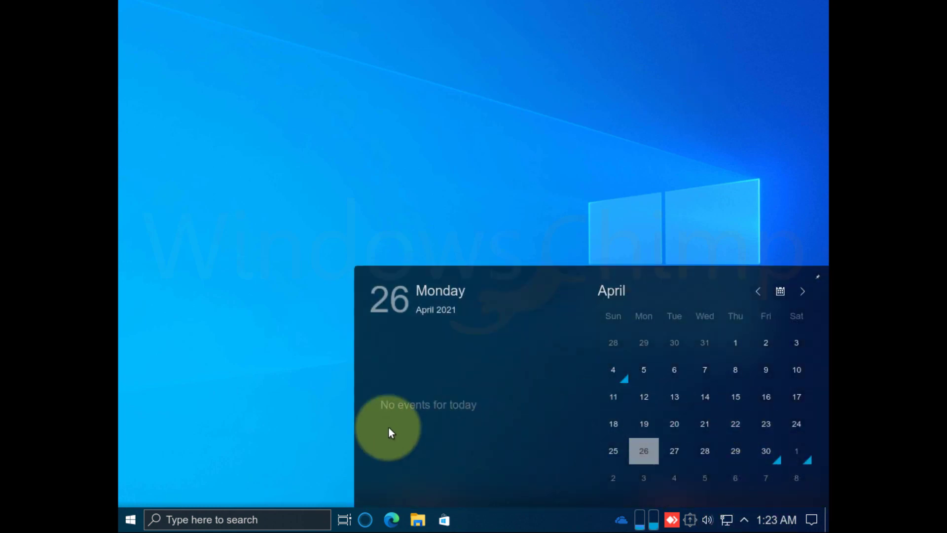
{"action": "left_click", "coordinate": [295, 408]}
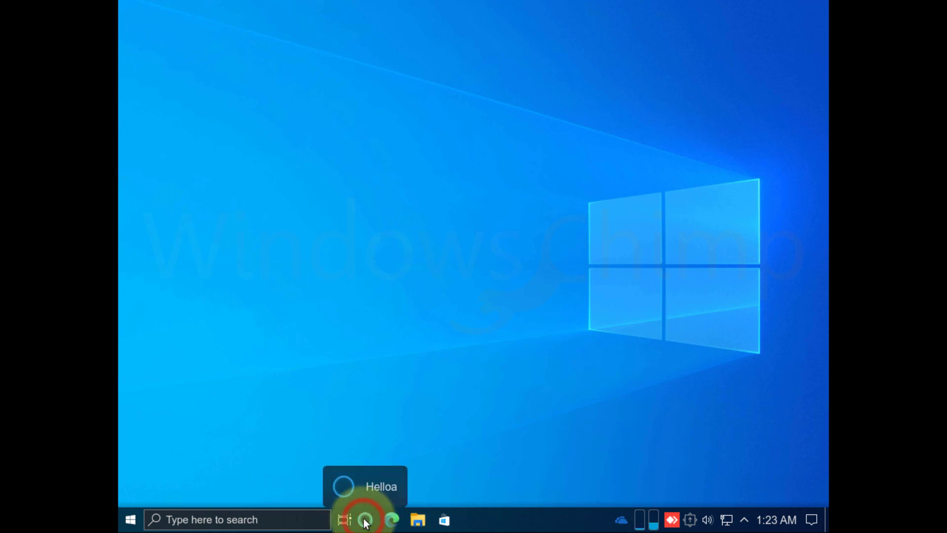
Launch Helloa, agree to configure its voice features, then refresh the desktop.
{"action": "left_click", "coordinate": [365, 521]}
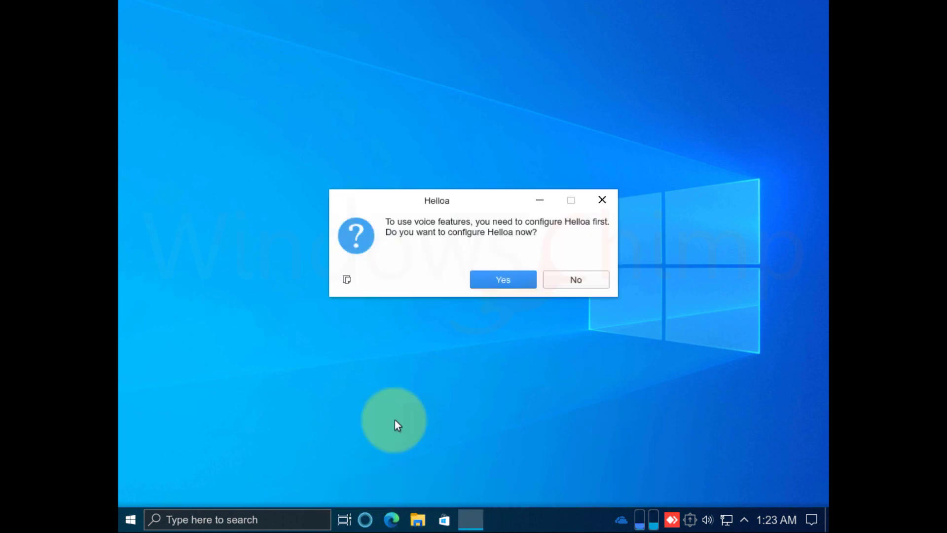
{"action": "left_click", "coordinate": [497, 277]}
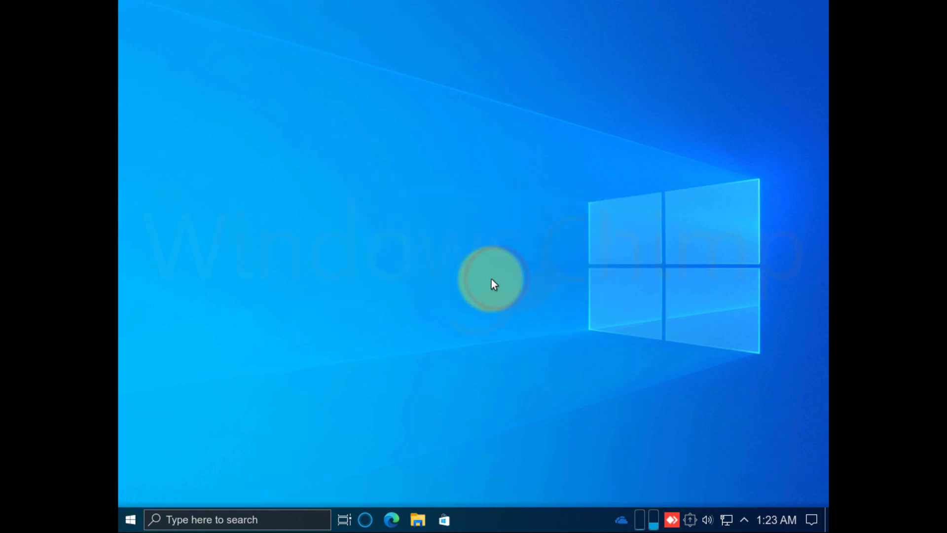
{"action": "right_click", "coordinate": [353, 167]}
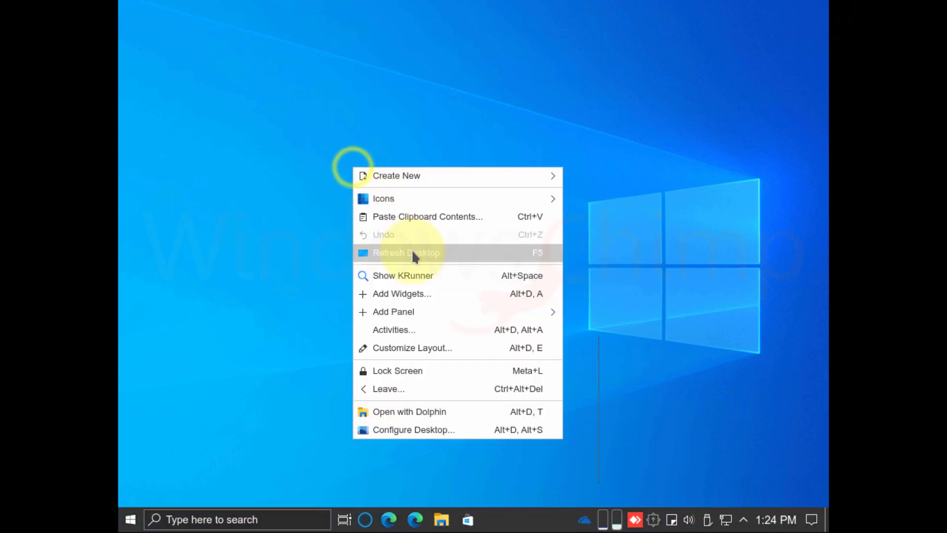
{"action": "left_click", "coordinate": [413, 254]}
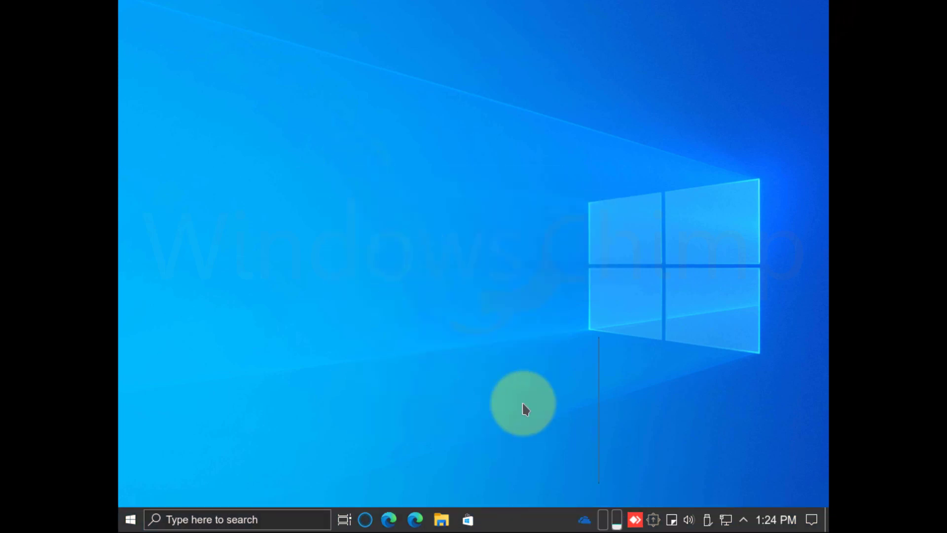
Add a Firefox Web Browser shortcut to the desktop from the Start menu.
{"action": "left_click", "coordinate": [130, 519]}
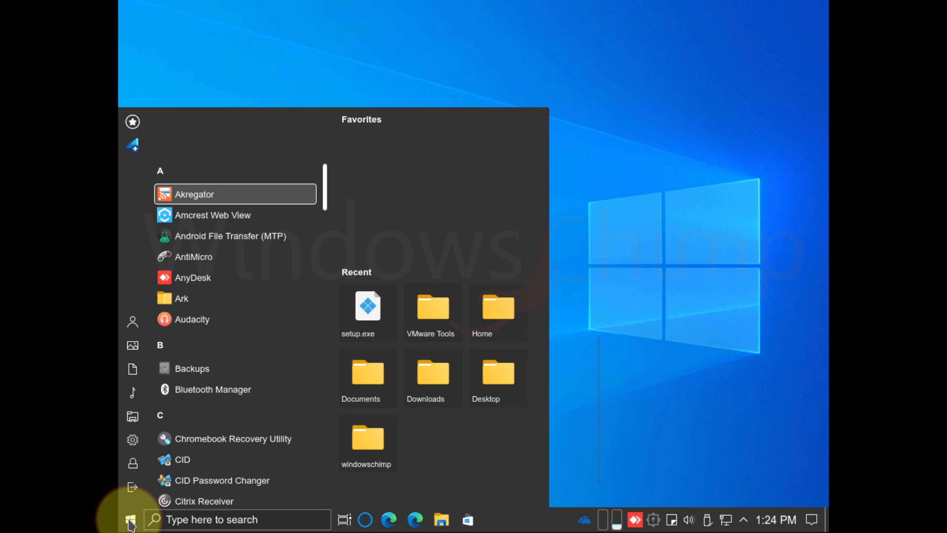
{"action": "scroll", "coordinate": [247, 407], "scroll_direction": "down", "scroll_amount": 3}
{"action": "scroll", "coordinate": [232, 398], "scroll_direction": "down", "scroll_amount": 7}
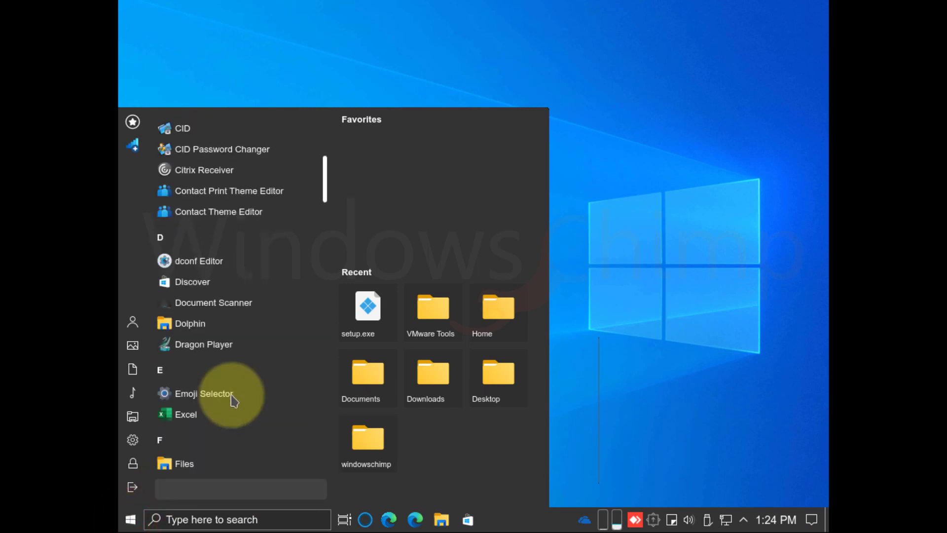
{"action": "right_click", "coordinate": [206, 280]}
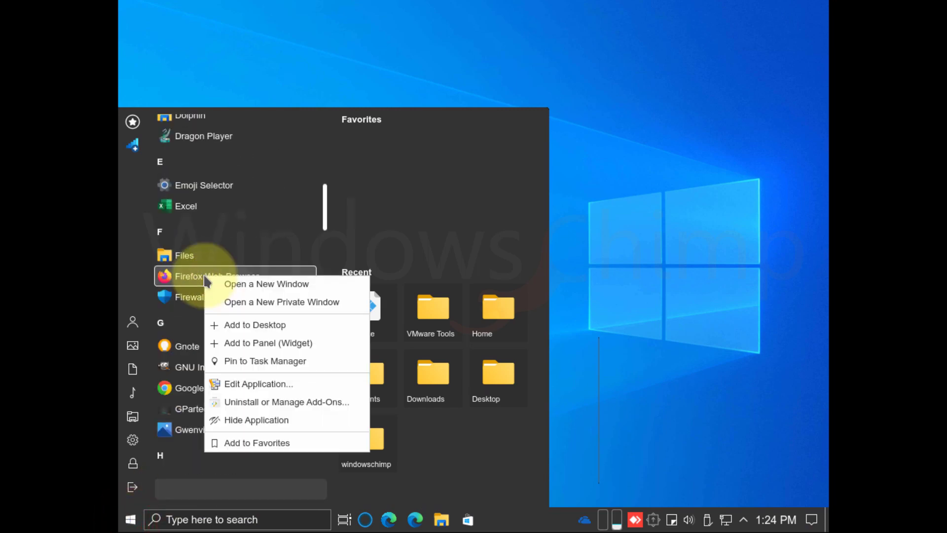
{"action": "left_click", "coordinate": [302, 324]}
Pin Firefox Web Browser to the taskbar from the Start menu.
{"action": "left_click", "coordinate": [130, 519]}
{"action": "scroll", "coordinate": [241, 355], "scroll_direction": "down", "scroll_amount": 10}
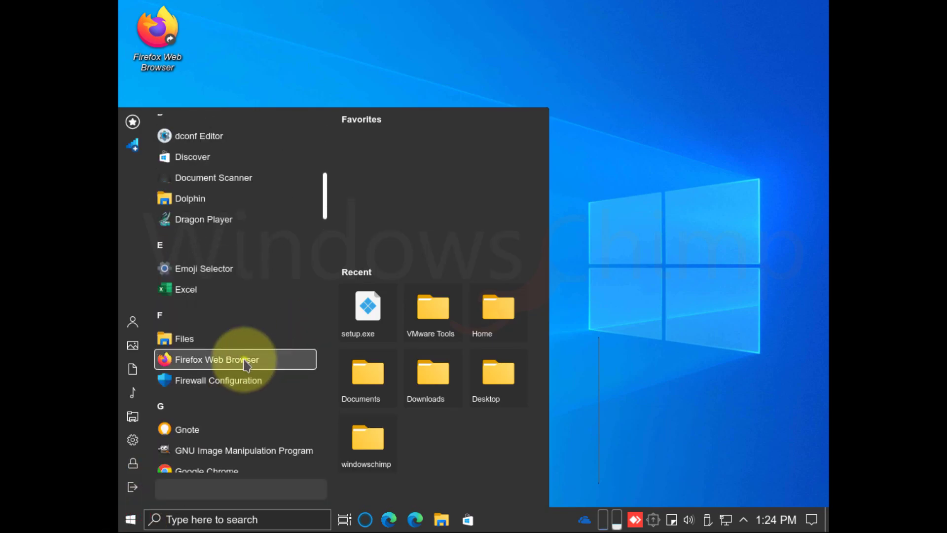
{"action": "right_click", "coordinate": [243, 357]}
{"action": "left_click", "coordinate": [316, 270]}
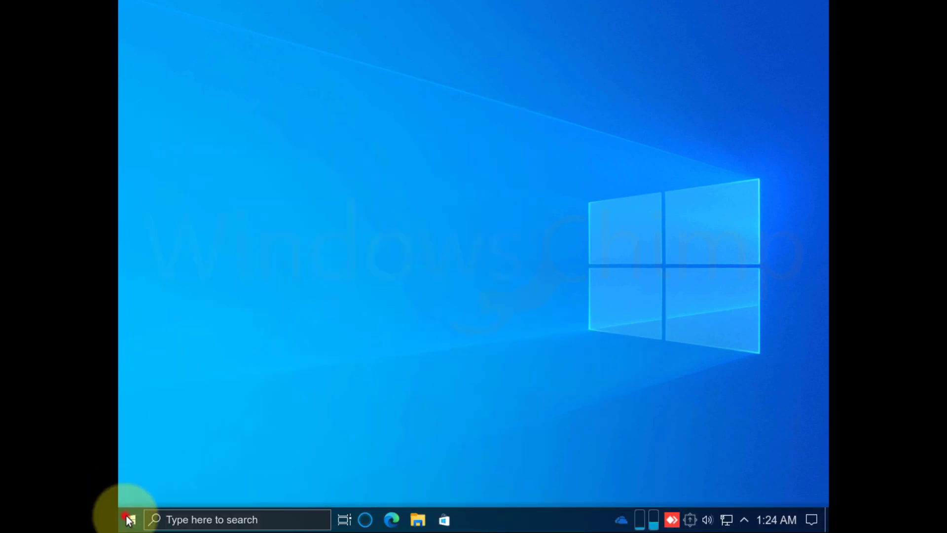
Open the Update and Security section of system Settings.
{"action": "left_click", "coordinate": [130, 519]}
{"action": "scroll", "coordinate": [132, 474], "scroll_direction": "down", "scroll_amount": 10}
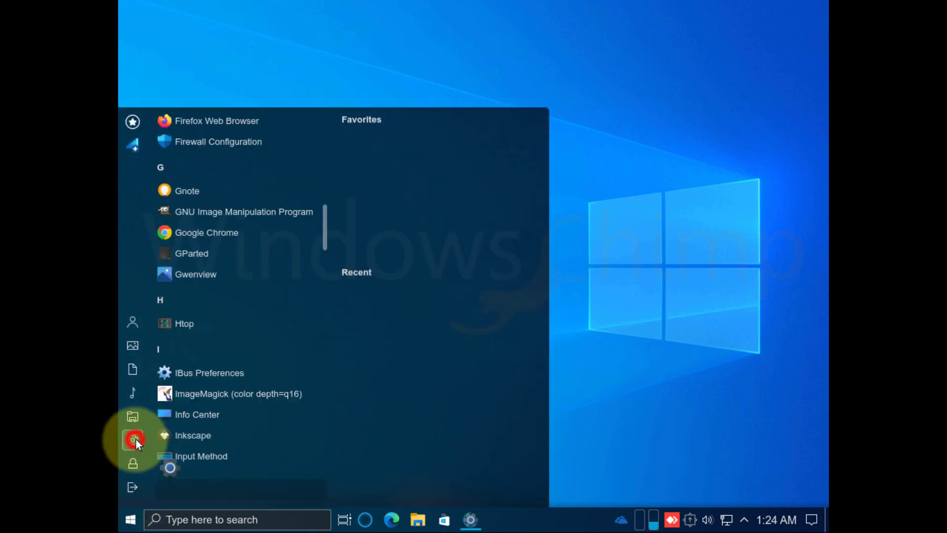
{"action": "left_click", "coordinate": [135, 439]}
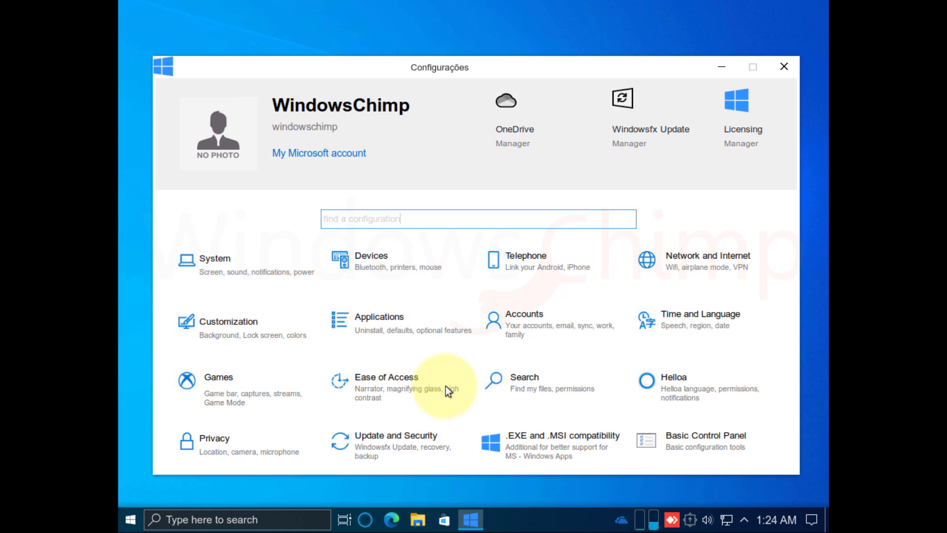
{"action": "left_click", "coordinate": [369, 443]}
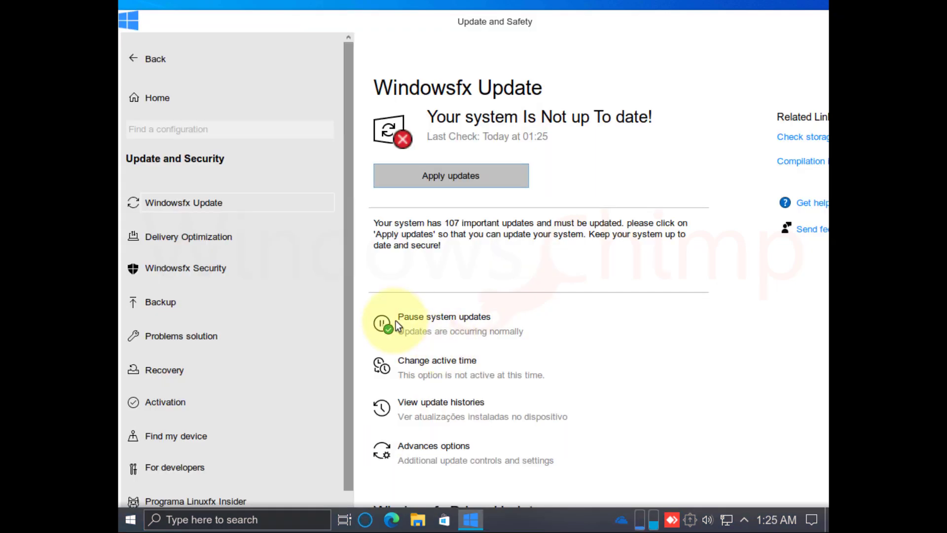
Authenticate to open the Windowsfx Security firewall configuration, then view the System Monitor.
{"action": "scroll", "coordinate": [496, 323], "scroll_direction": "down", "scroll_amount": 3}
{"action": "left_click", "coordinate": [202, 266]}
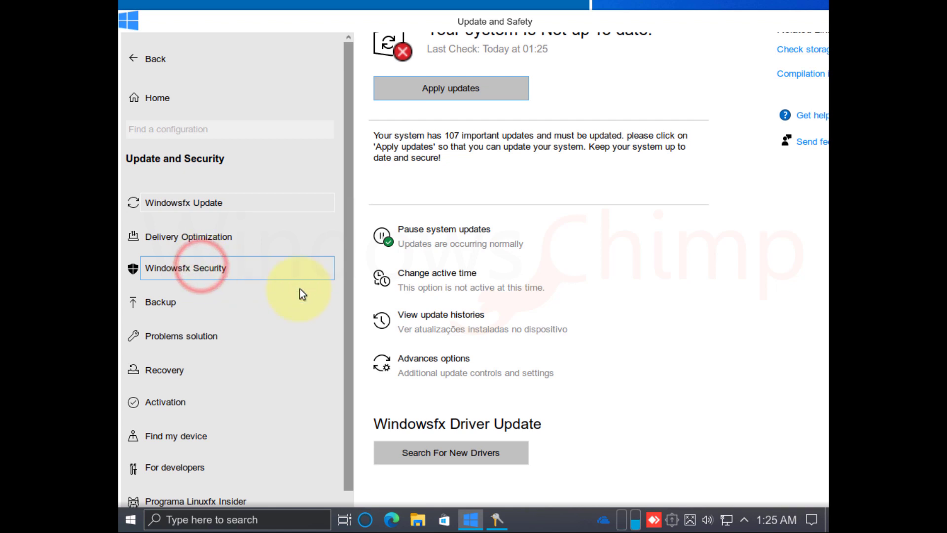
{"action": "left_click", "coordinate": [534, 296]}
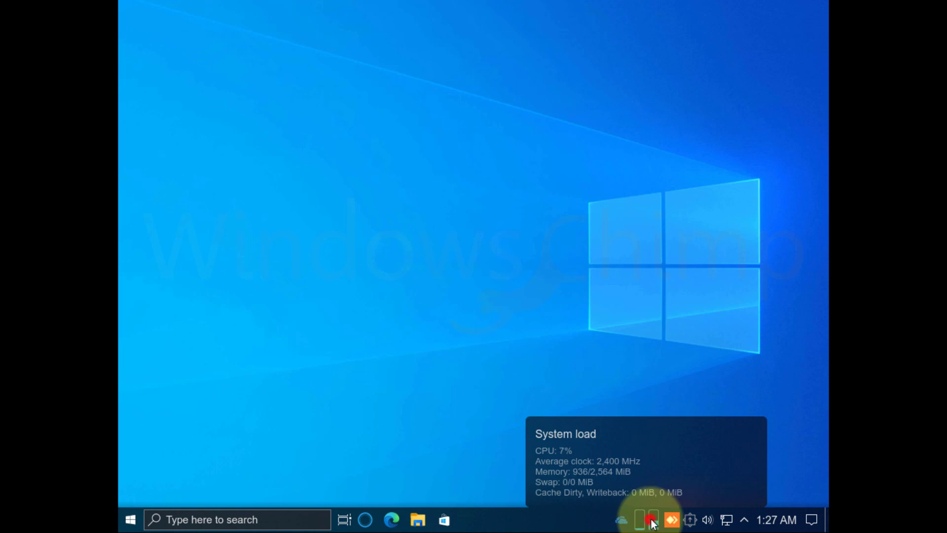
{"action": "left_click", "coordinate": [654, 524]}
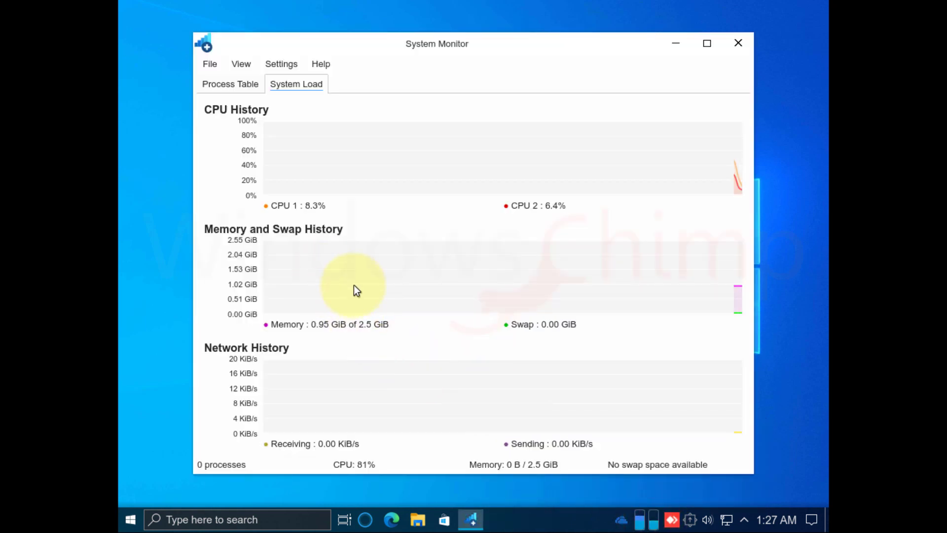
{"action": "mouse_move", "coordinate": [356, 283]}
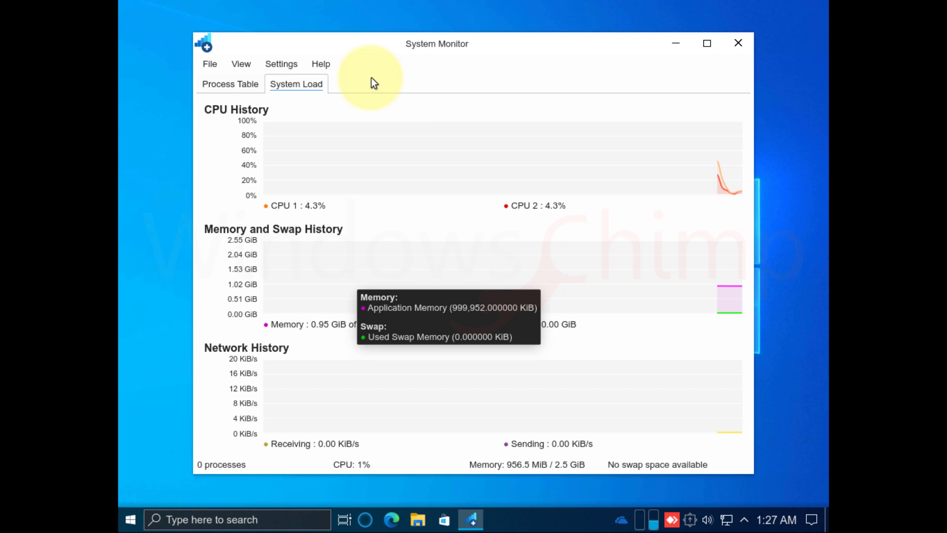
{"action": "left_click", "coordinate": [235, 88]}
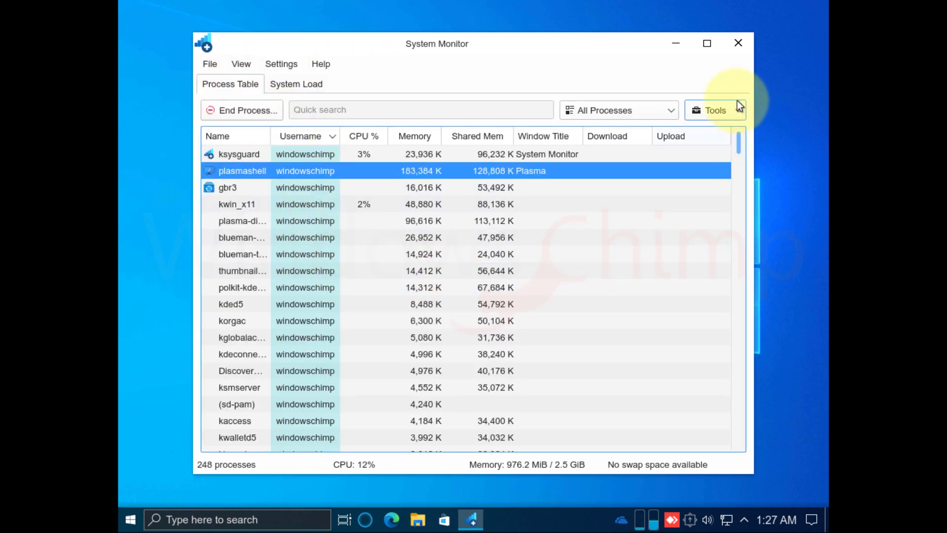
{"action": "left_click", "coordinate": [719, 112]}
{"action": "left_click", "coordinate": [739, 43]}
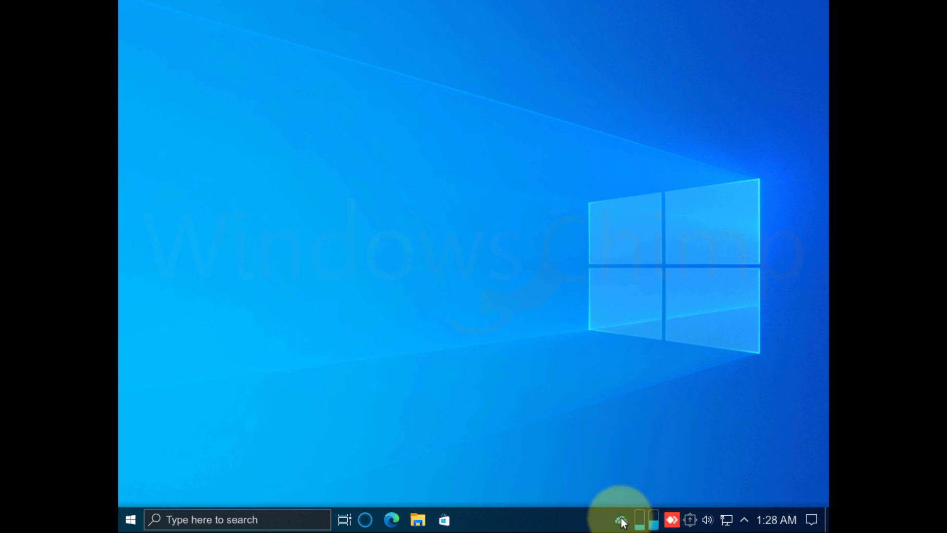
{"action": "left_click", "coordinate": [620, 520]}
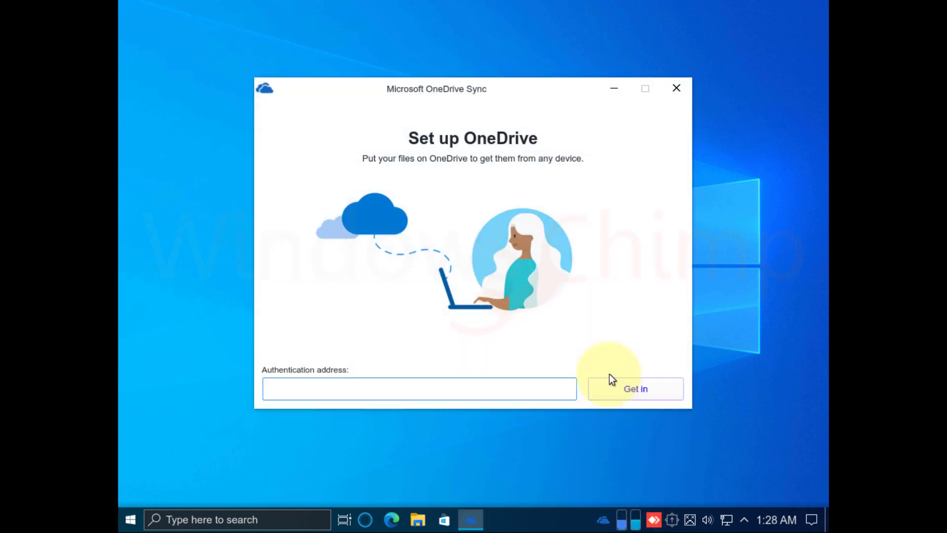
{"action": "left_click", "coordinate": [677, 89]}
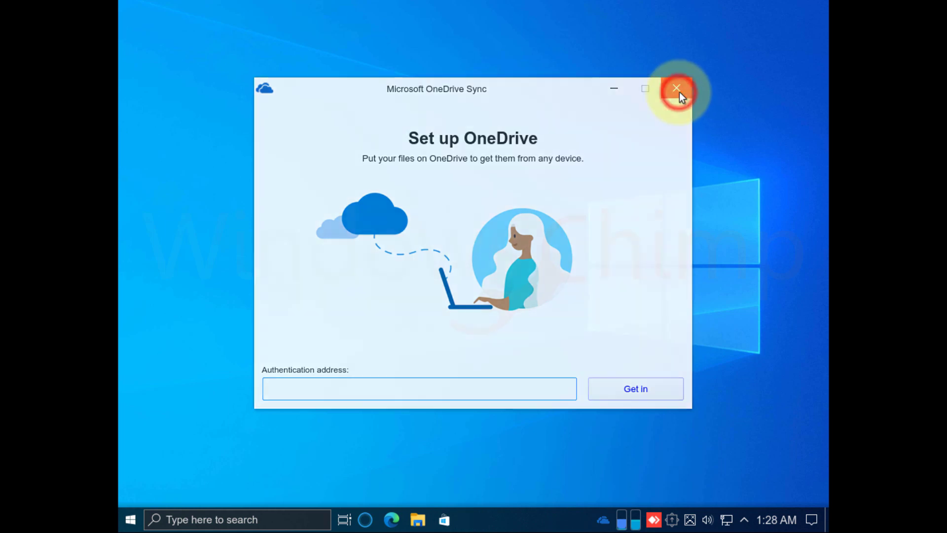
{"action": "left_click", "coordinate": [445, 521]}
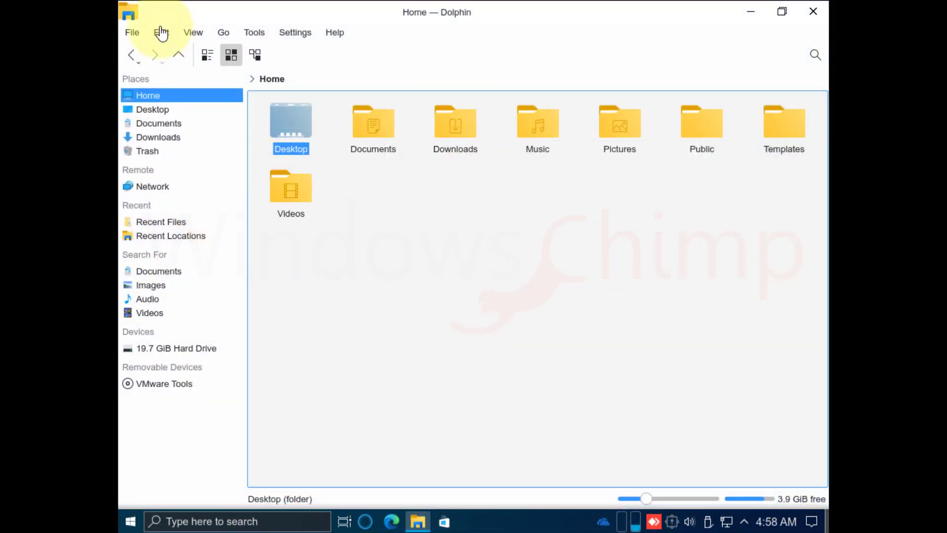
Try the Home folder in compact and details views, then return to icons at 240 pixels.
{"action": "left_click", "coordinate": [196, 30]}
{"action": "left_click", "coordinate": [208, 54]}
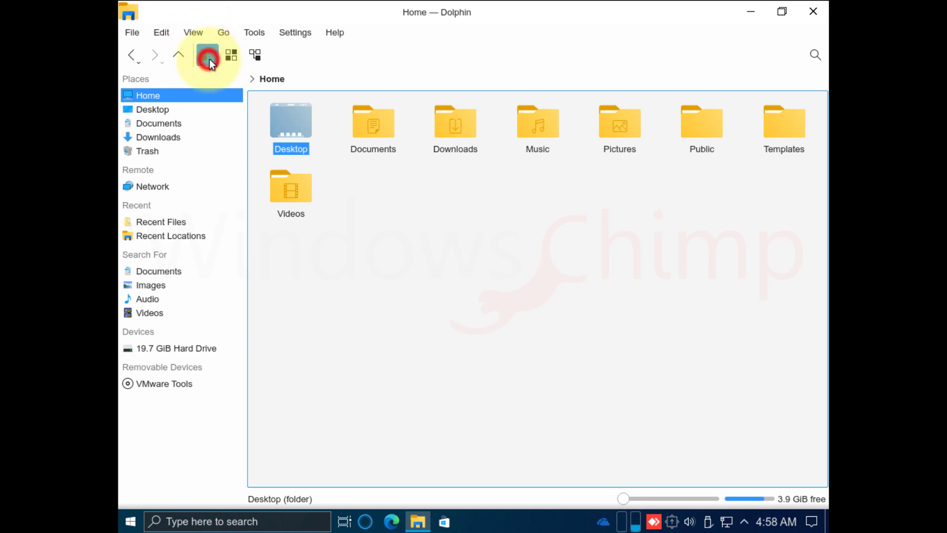
{"action": "left_click", "coordinate": [231, 55]}
{"action": "left_click", "coordinate": [252, 55]}
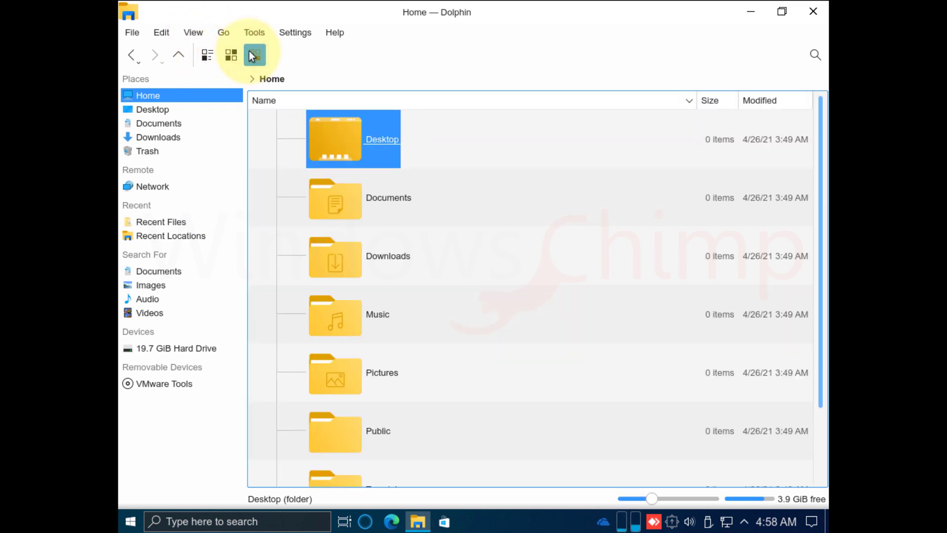
{"action": "left_click", "coordinate": [231, 55]}
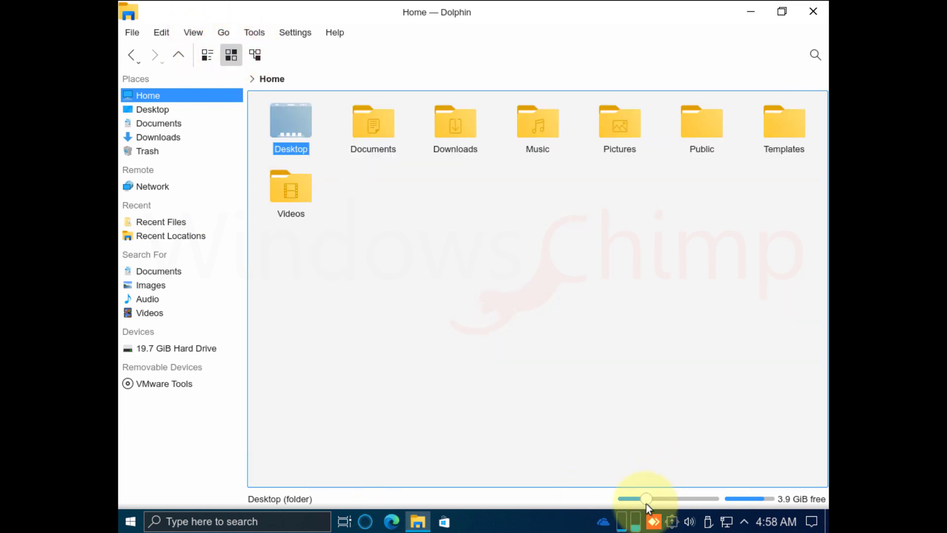
{"action": "left_click_drag", "start_coordinate": [647, 505], "coordinate": [713, 501]}
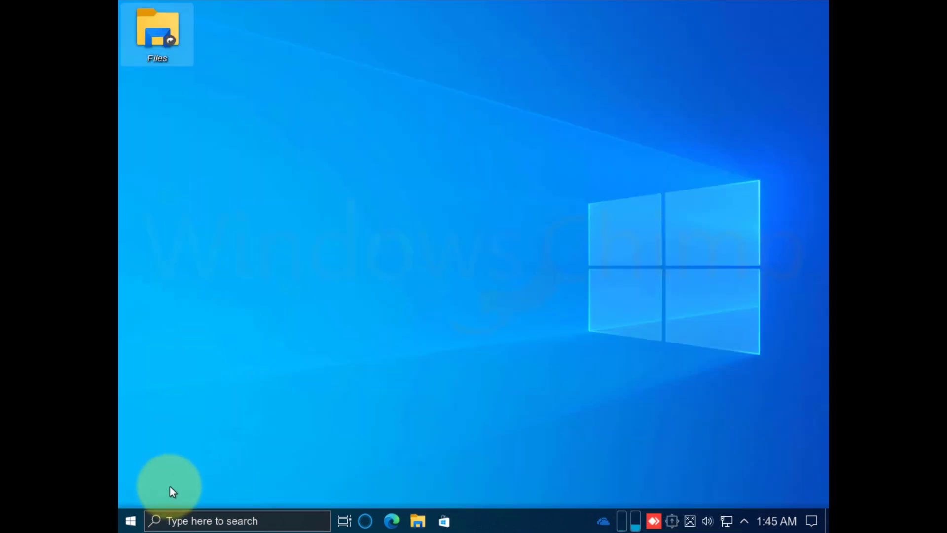
Launch System Properties from the Start menu.
{"action": "left_click", "coordinate": [130, 520]}
{"action": "scroll", "coordinate": [239, 433], "scroll_direction": "down", "scroll_amount": 5}
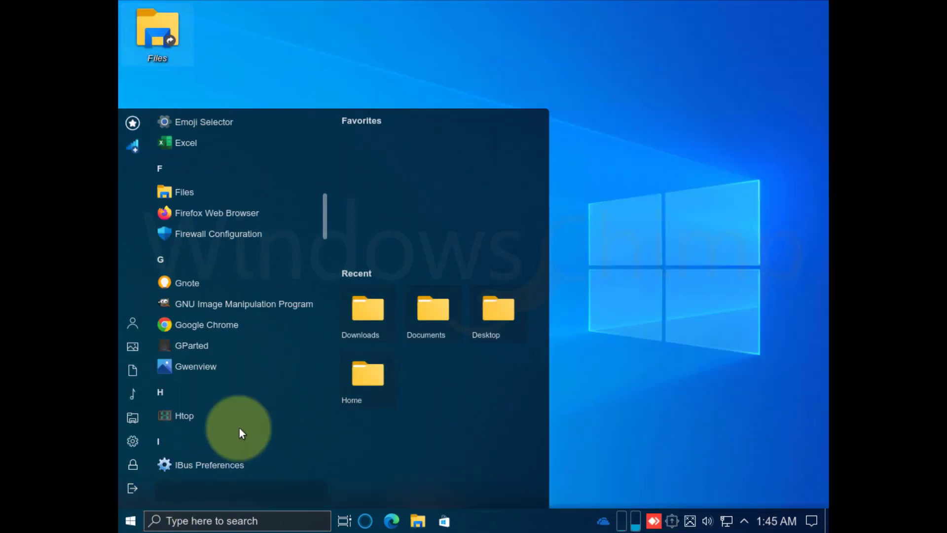
{"action": "scroll", "coordinate": [239, 429], "scroll_direction": "down", "scroll_amount": 15}
{"action": "left_click", "coordinate": [239, 165]}
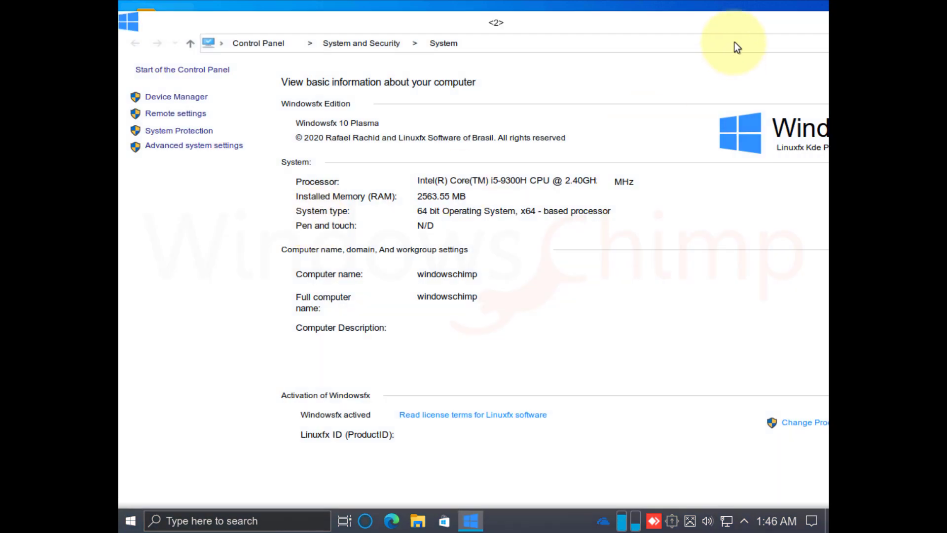
Maximize and reposition the System window, then open the Device Manager hardware summary.
{"action": "left_click_drag", "start_coordinate": [726, 23], "coordinate": [522, 54]}
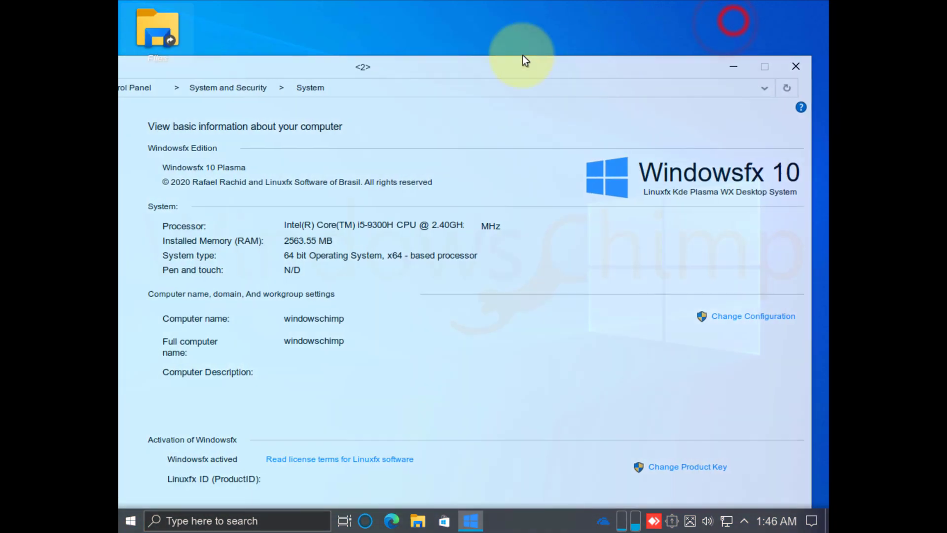
{"action": "double_click", "coordinate": [649, 42]}
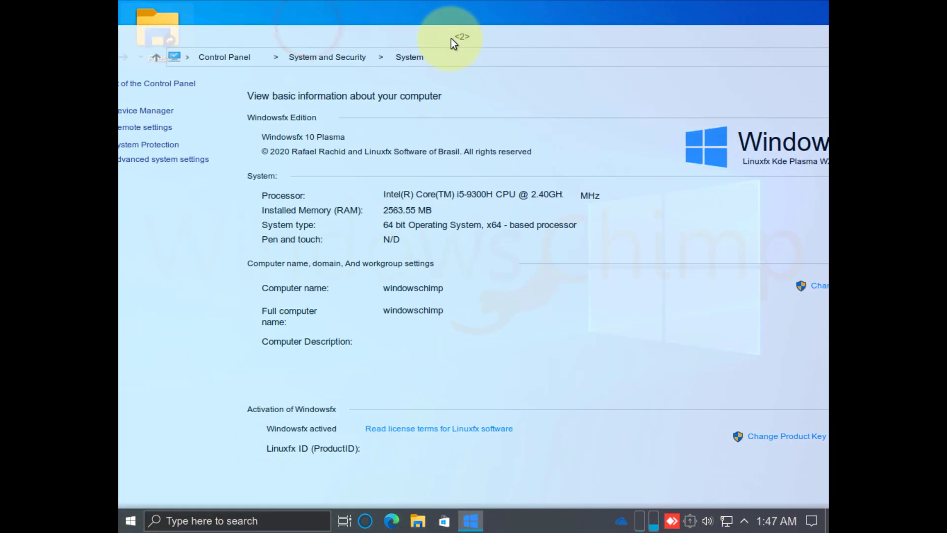
{"action": "left_click_drag", "start_coordinate": [431, 38], "coordinate": [470, 46]}
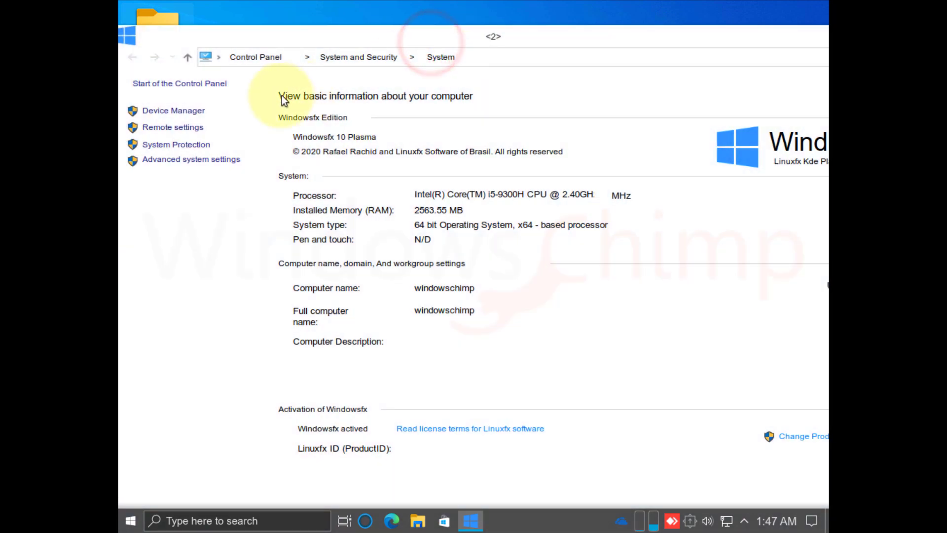
{"action": "left_click", "coordinate": [174, 111]}
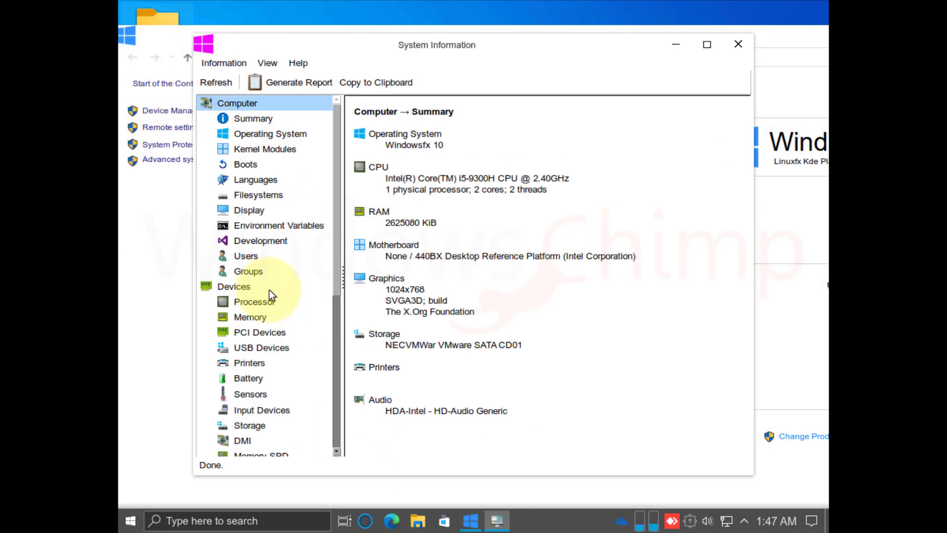
Review the 1024x768 Display details, then close System Information.
{"action": "scroll", "coordinate": [254, 220], "scroll_direction": "down", "scroll_amount": 3}
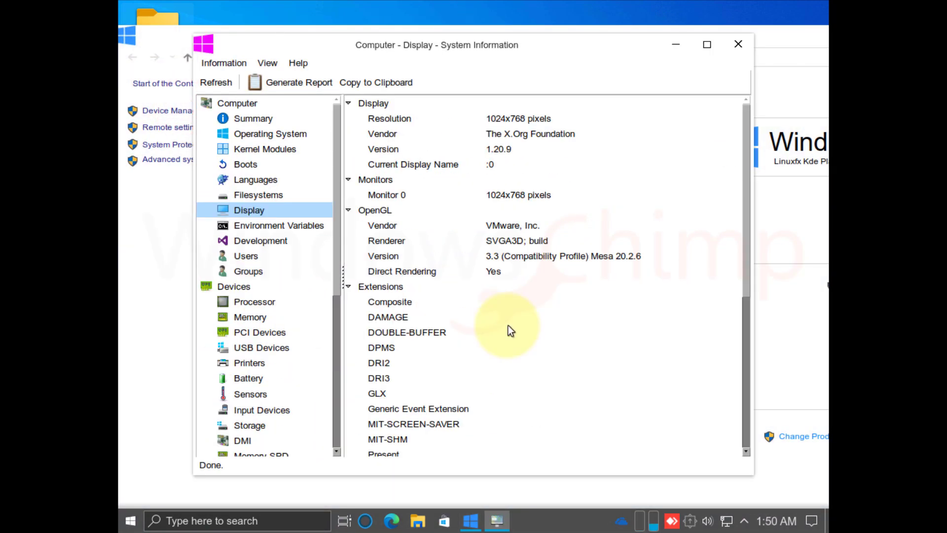
{"action": "left_click_drag", "start_coordinate": [507, 46], "coordinate": [502, 78]}
{"action": "left_click", "coordinate": [733, 77]}
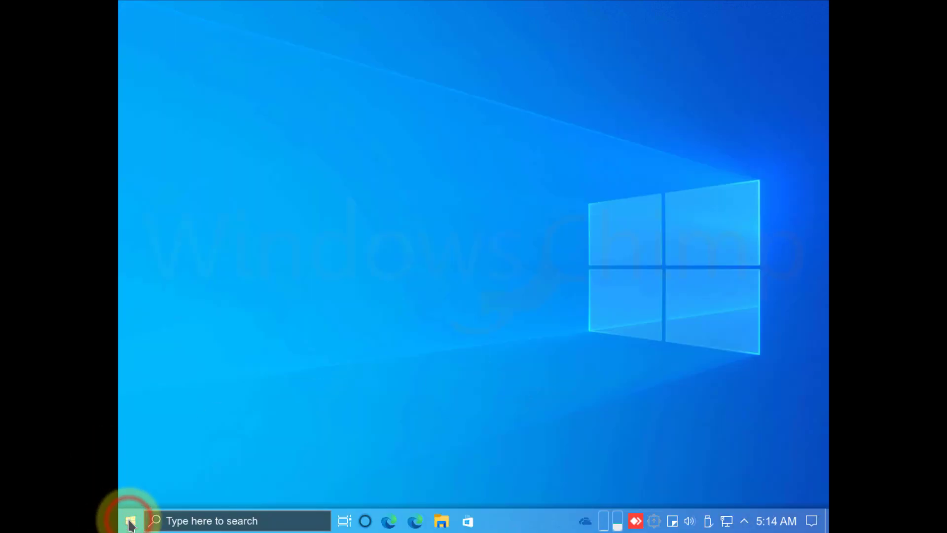
From Settings' .EXE and .MSI compatibility page, confirm installing the Windowsfx compatibility tools.
{"action": "left_click", "coordinate": [130, 521]}
{"action": "scroll", "coordinate": [150, 481], "scroll_direction": "down", "scroll_amount": 1}
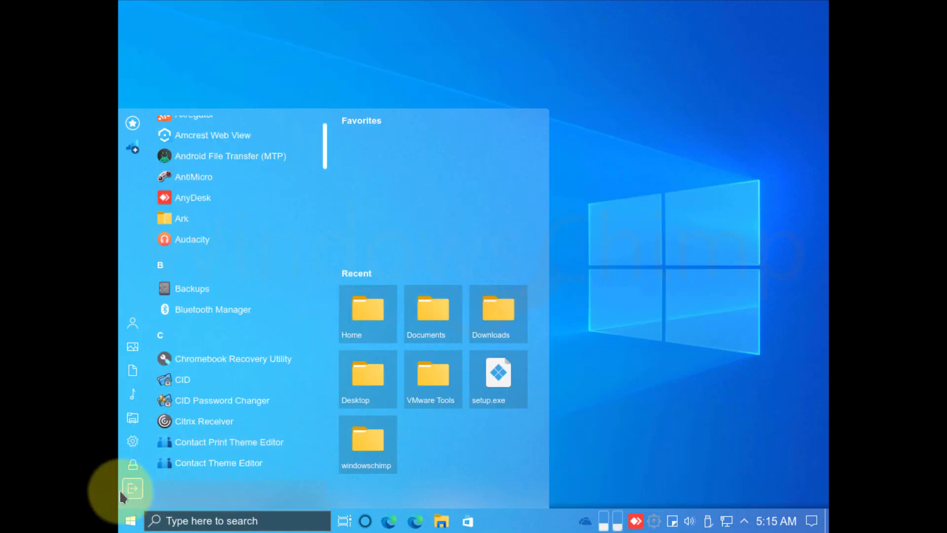
{"action": "left_click", "coordinate": [133, 441]}
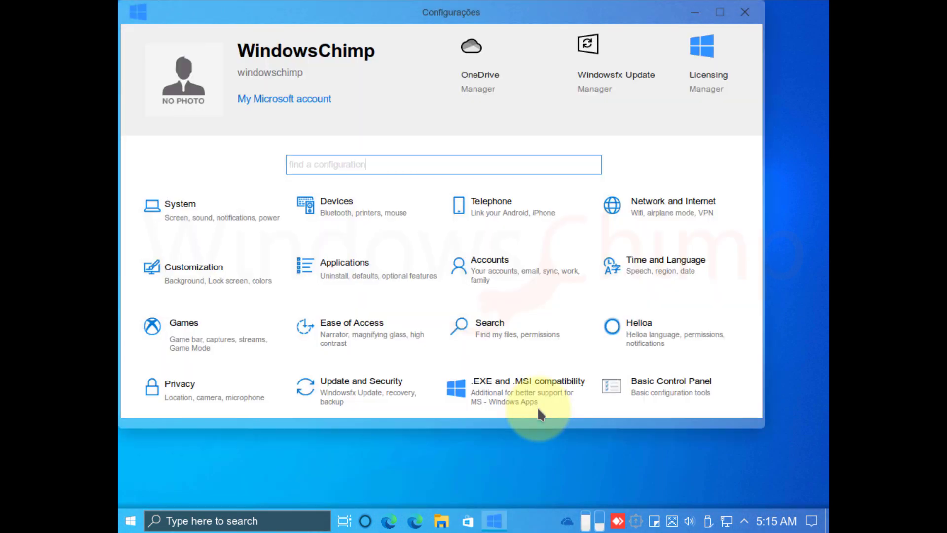
{"action": "left_click", "coordinate": [524, 400]}
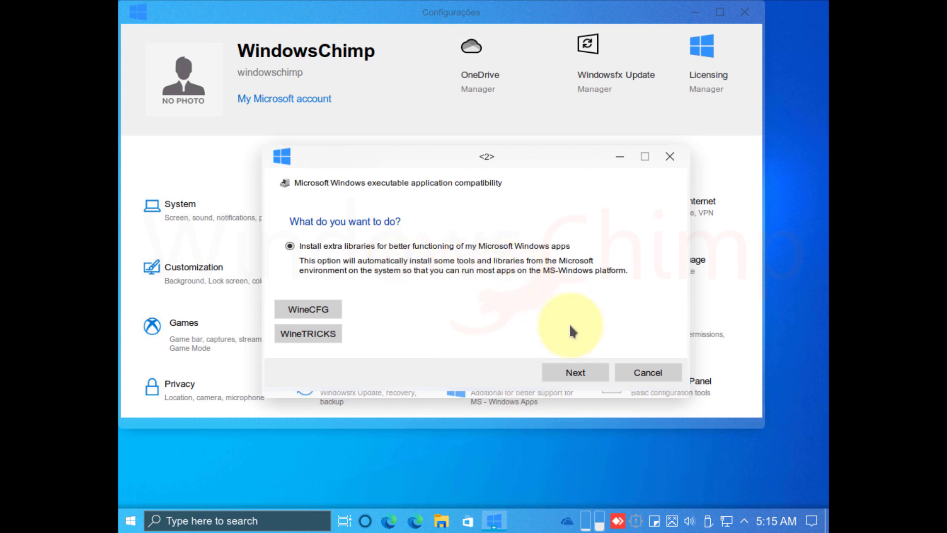
{"action": "left_click", "coordinate": [588, 374]}
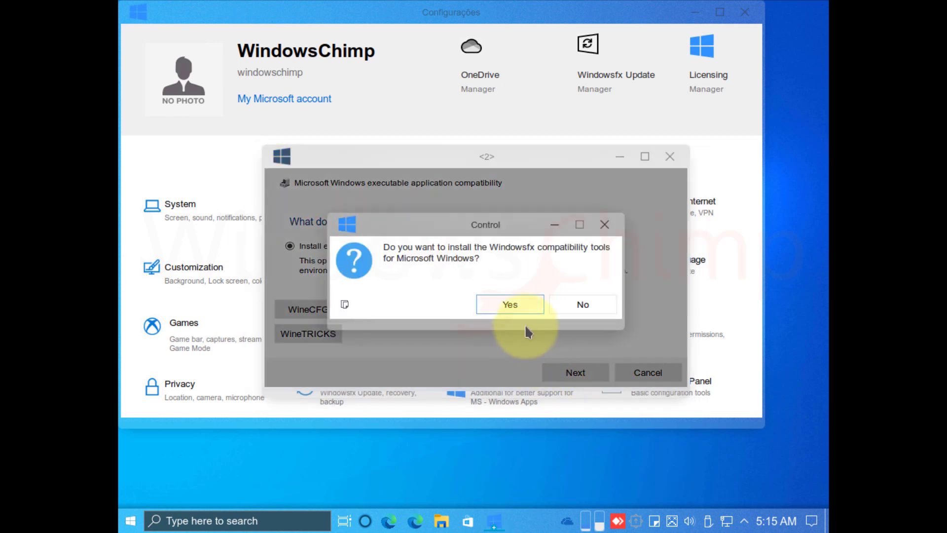
{"action": "left_click", "coordinate": [524, 308]}
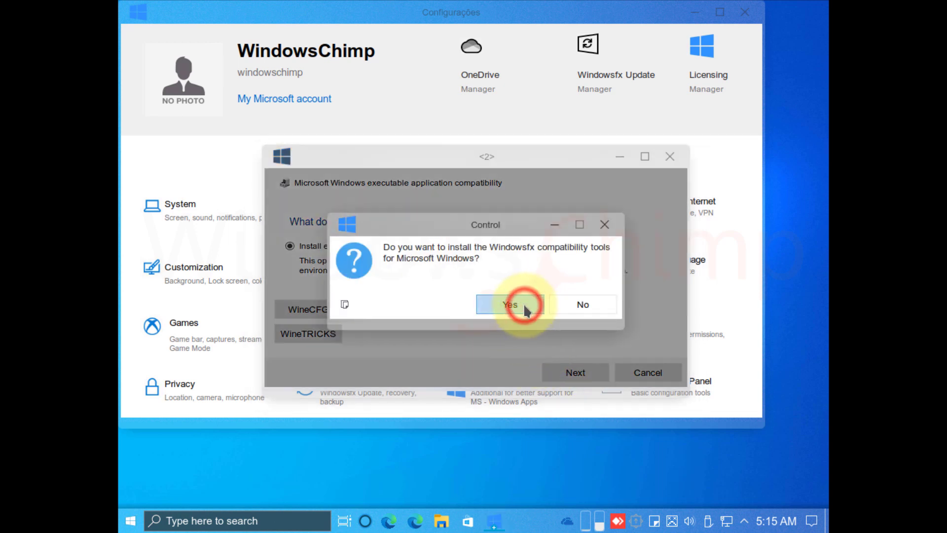